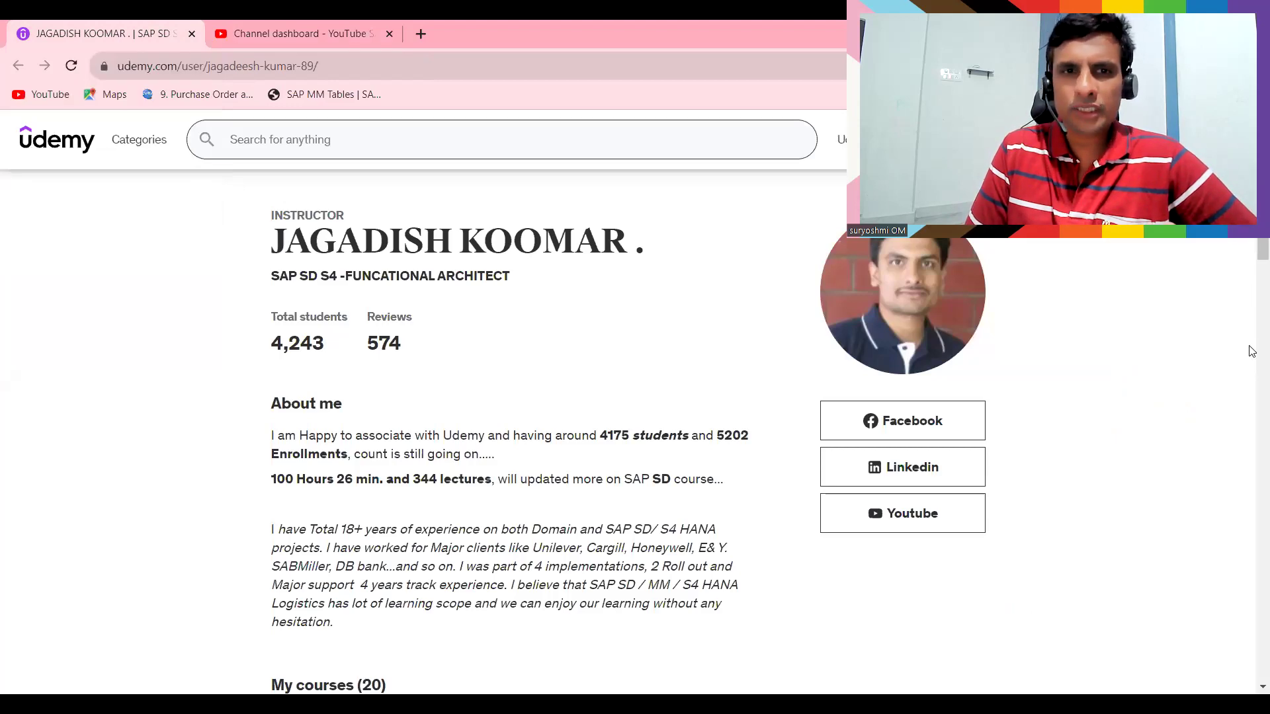
# Look through both pages of the instructor's course list on the Udemy profile.
pyautogui.scroll(-8, 1250, 352)
pyautogui.scroll(-15, 1252, 422)
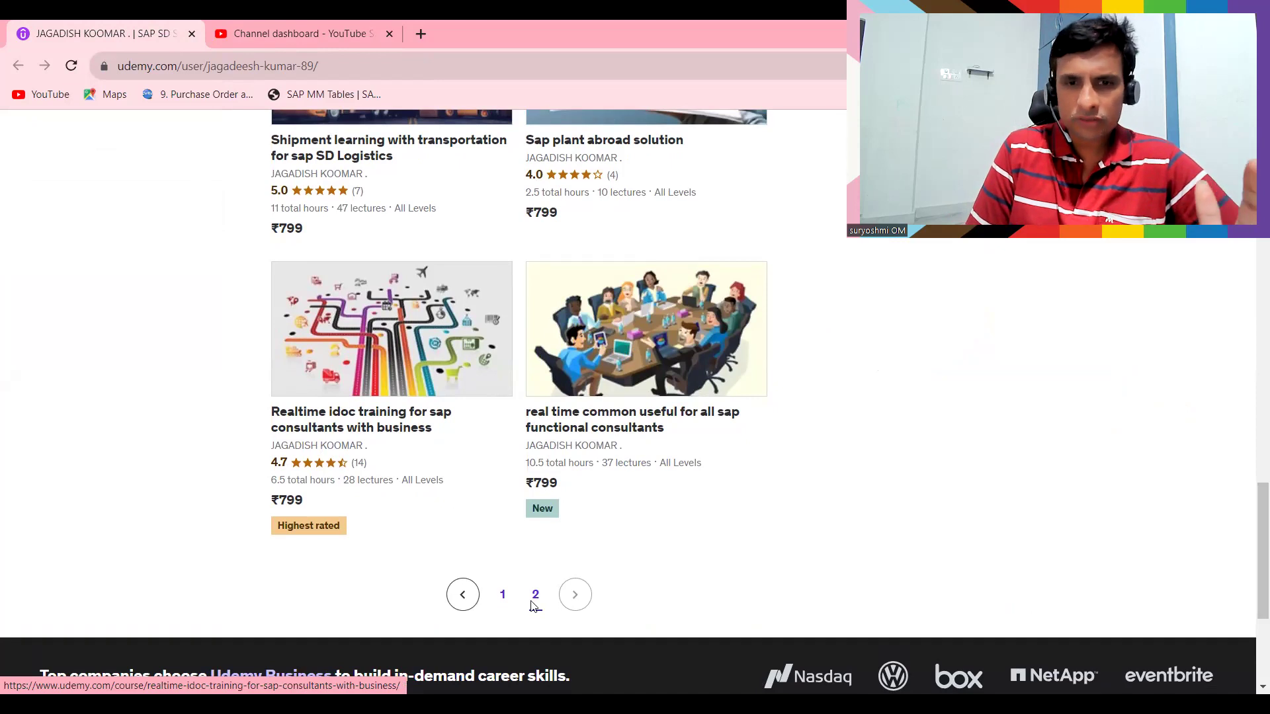
pyautogui.click(504, 597)
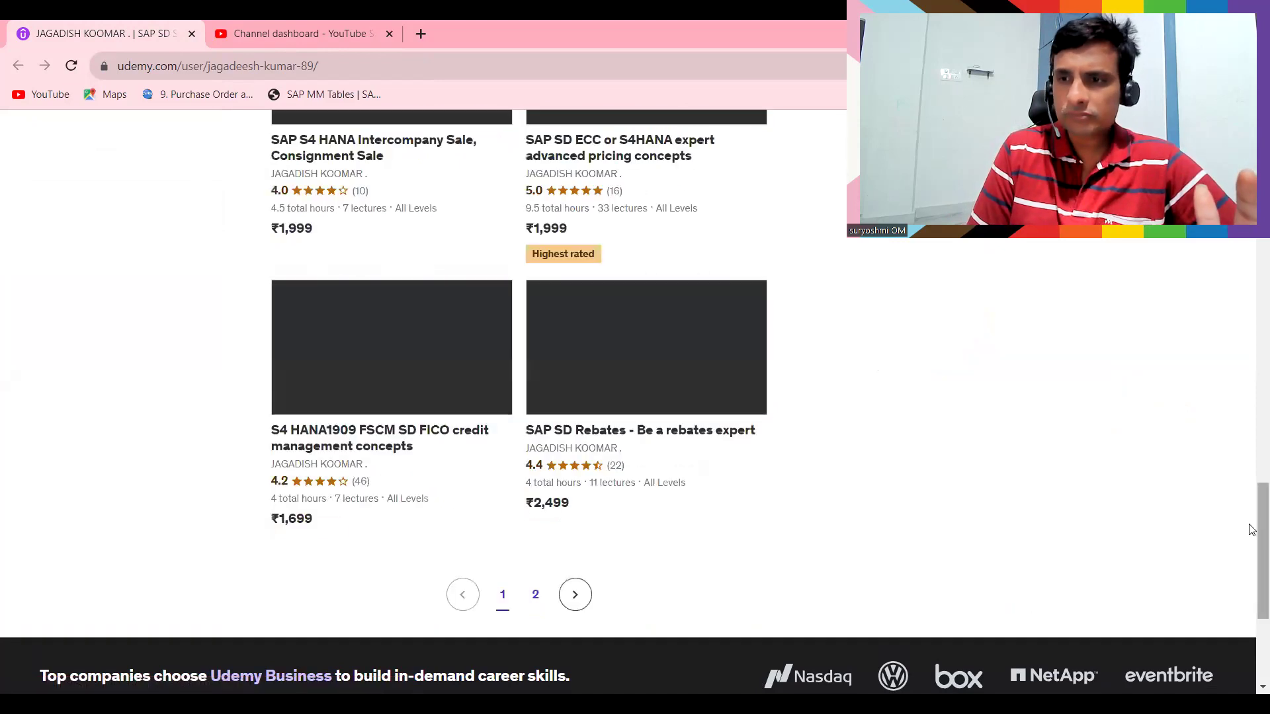
pyautogui.moveTo(1252, 529); pyautogui.dragTo(1252, 330)
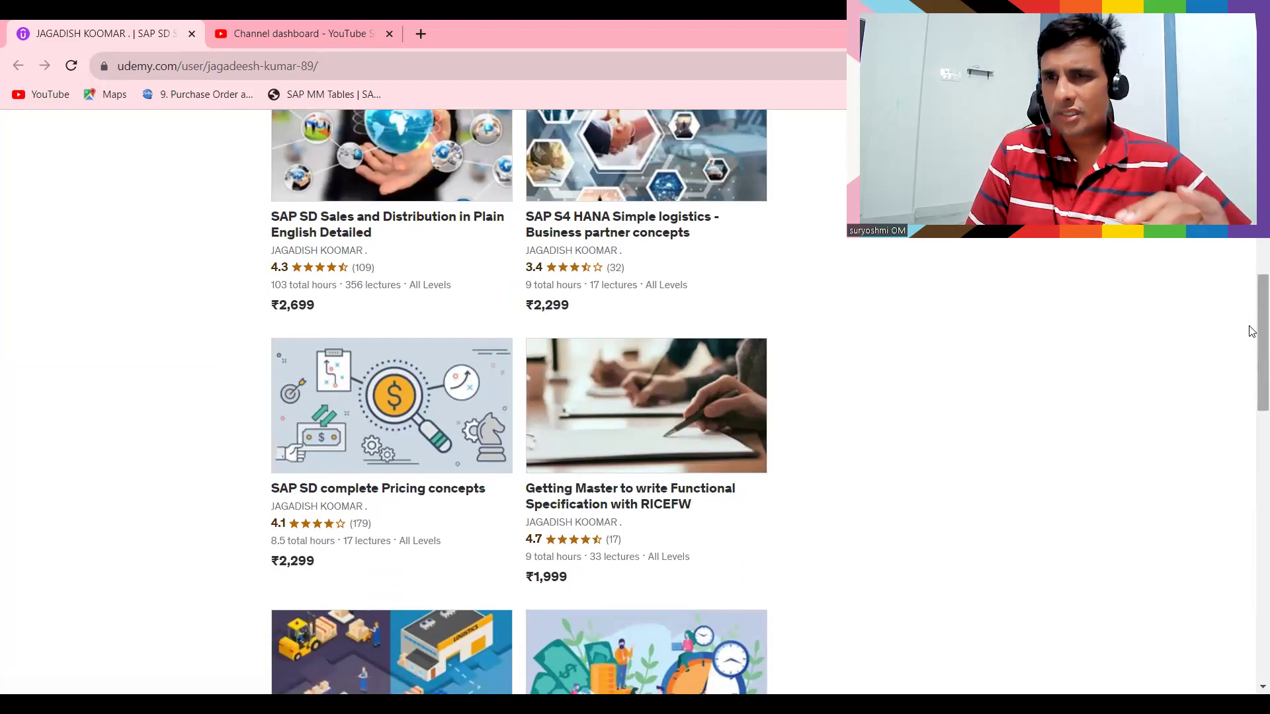
pyautogui.moveTo(1250, 328); pyautogui.dragTo(1251, 307)
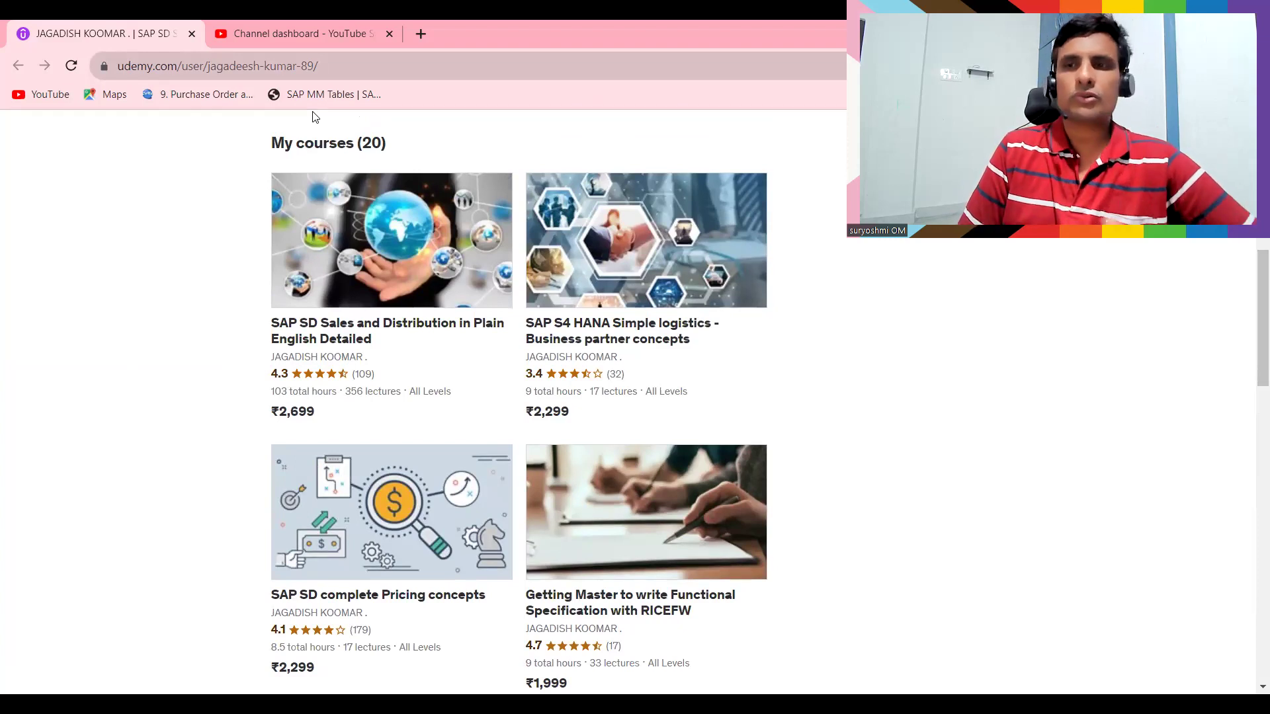
# Switch to SAP, start transaction SE16N in place of the sales order display, and list the entries of table ADRV.
pyautogui.hotkey('alt', 'Tab')
pyautogui.click(74, 56)
pyautogui.write('/nse16n')
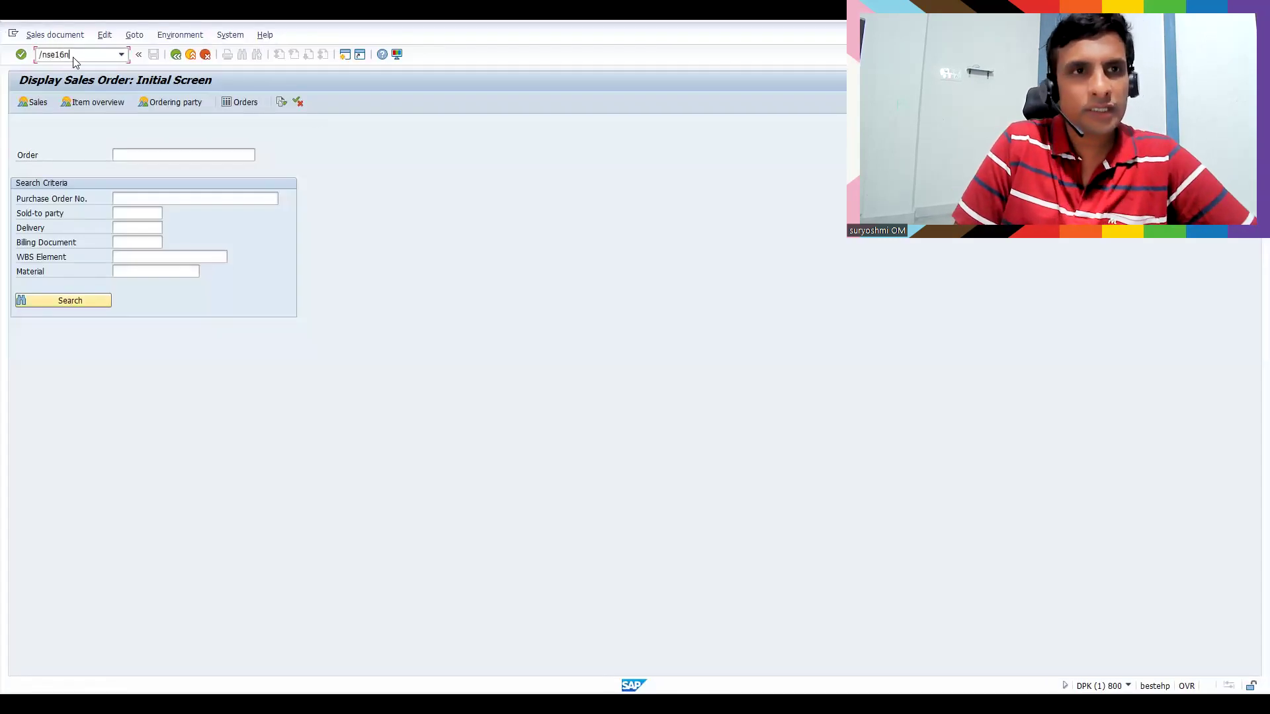
pyautogui.press('Return')
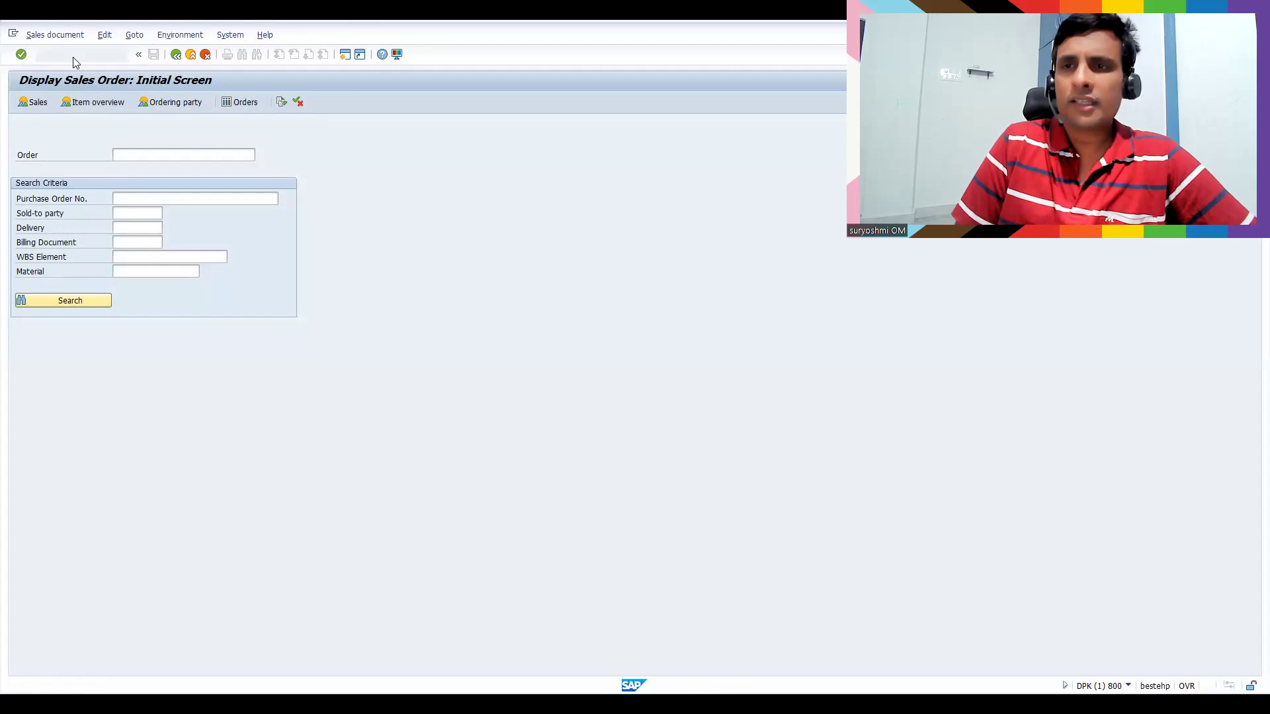
pyautogui.write('adrv')
pyautogui.press('Return')
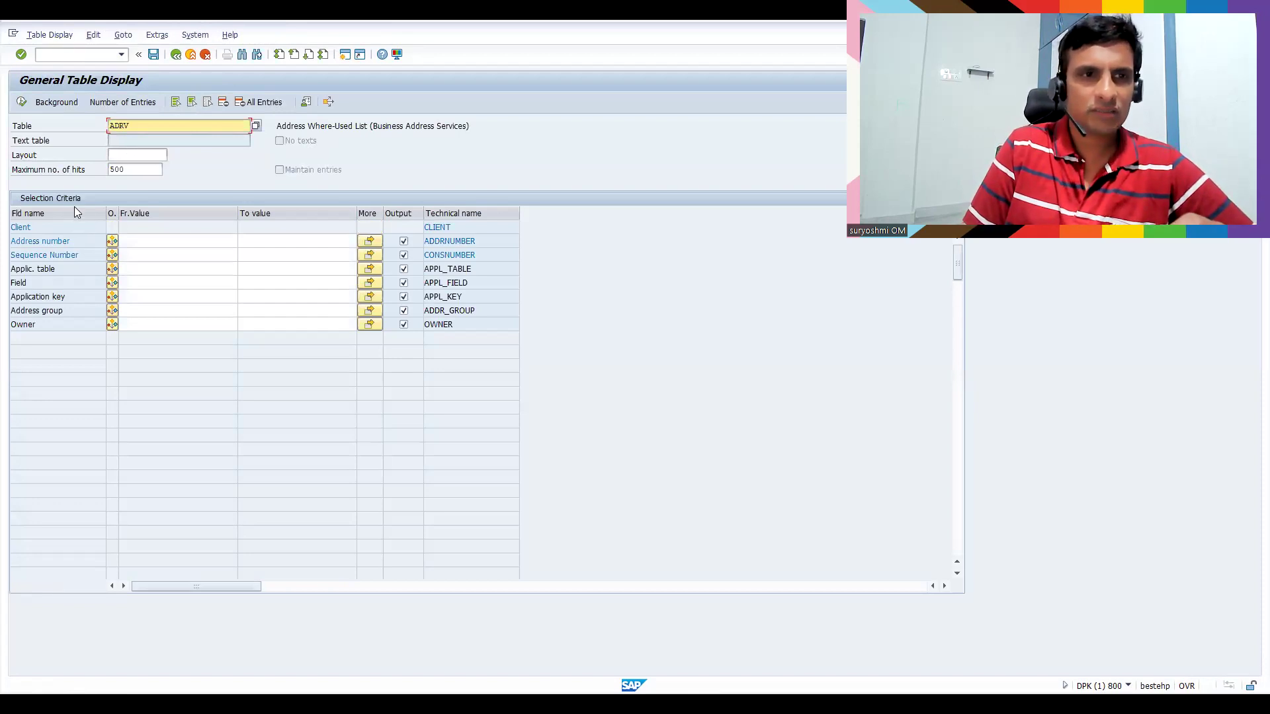
pyautogui.click(21, 102)
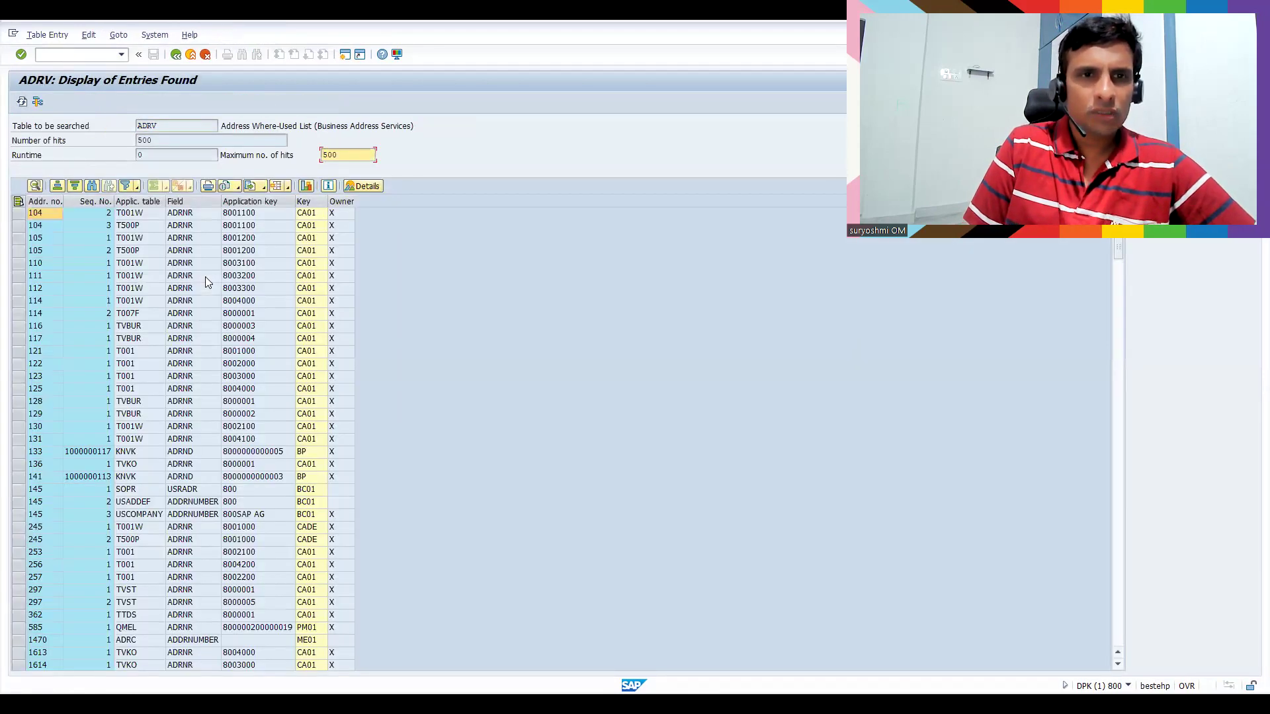
# Examine the application table, field, application key, key and owner columns of the ADRV entries.
pyautogui.click(136, 202)
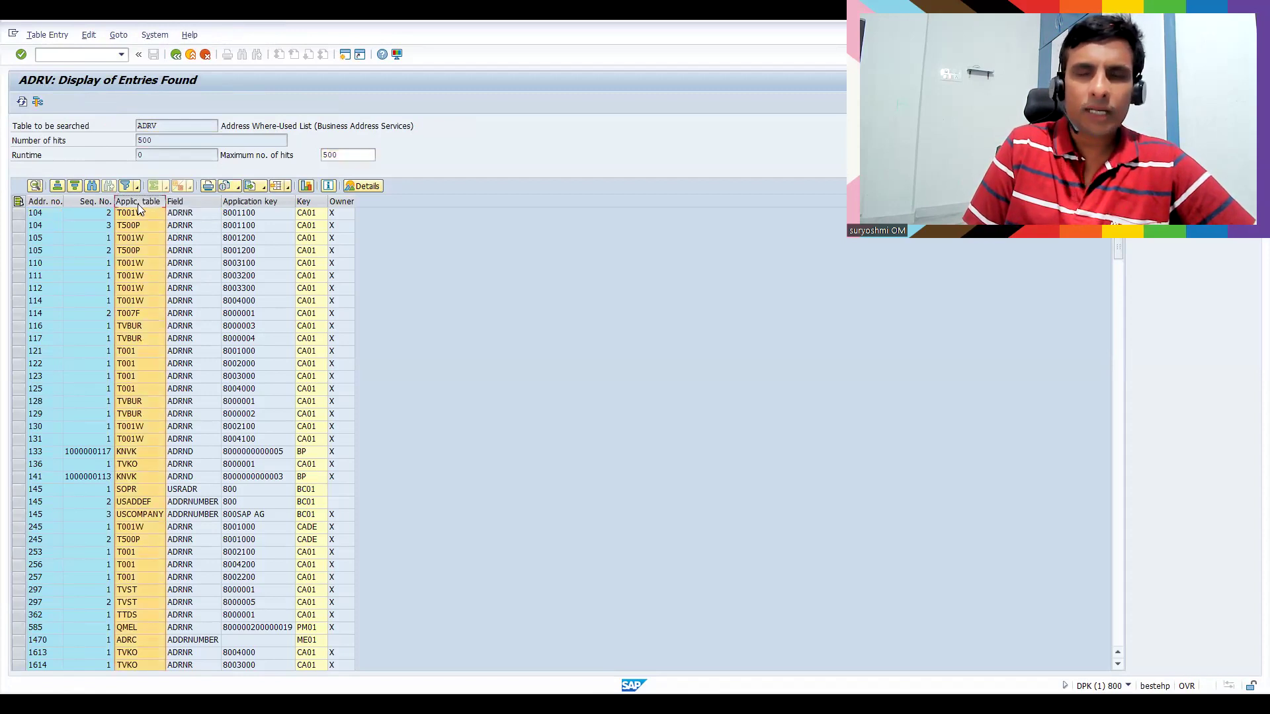
pyautogui.click(196, 200)
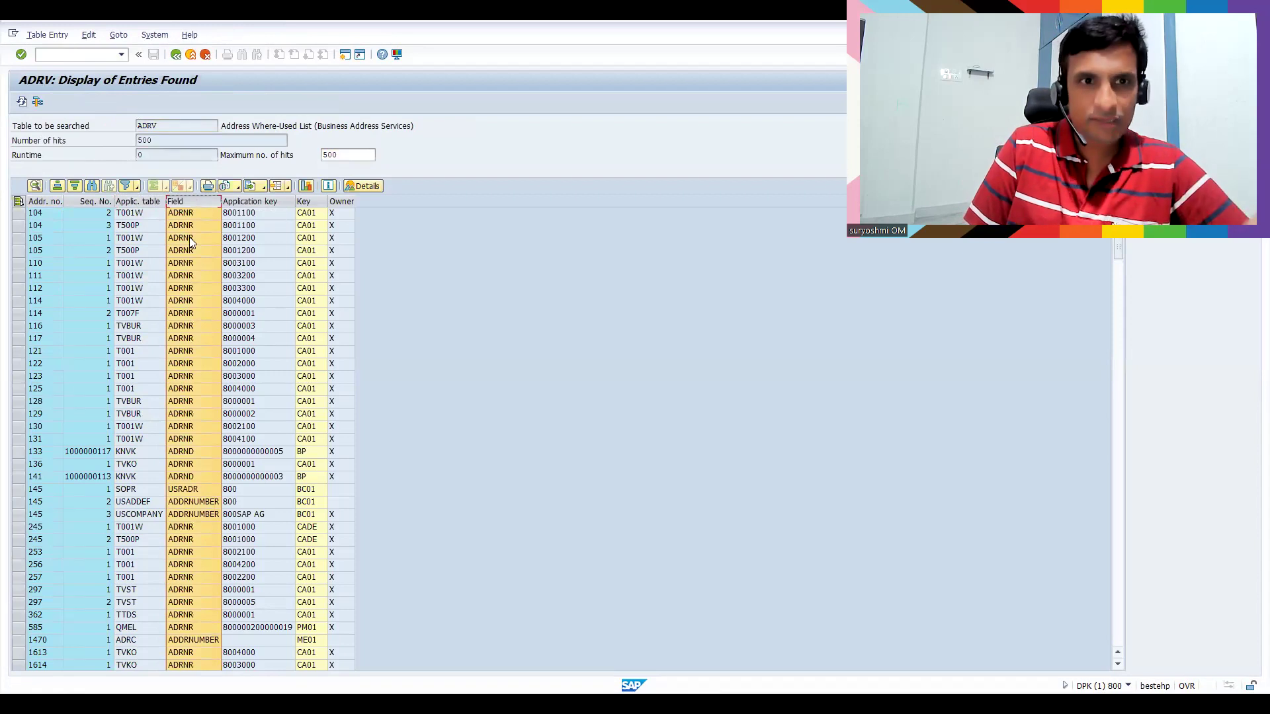
pyautogui.click(270, 202)
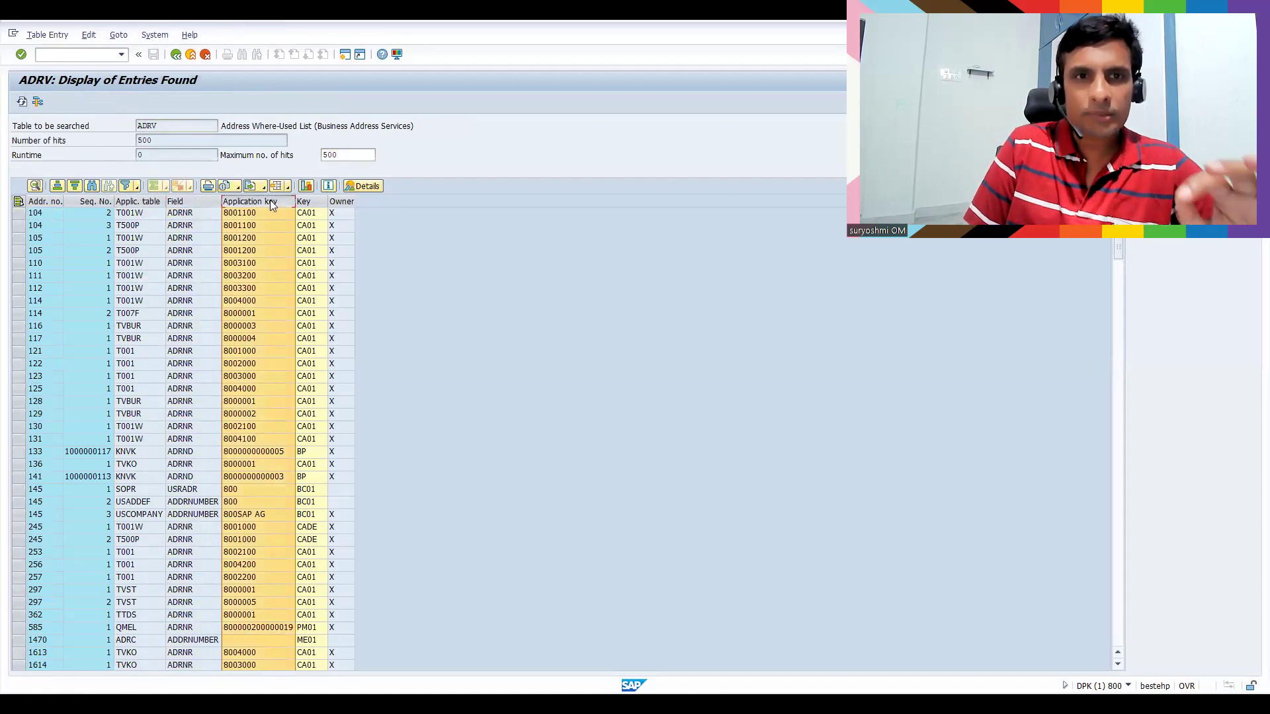
pyautogui.click(304, 202)
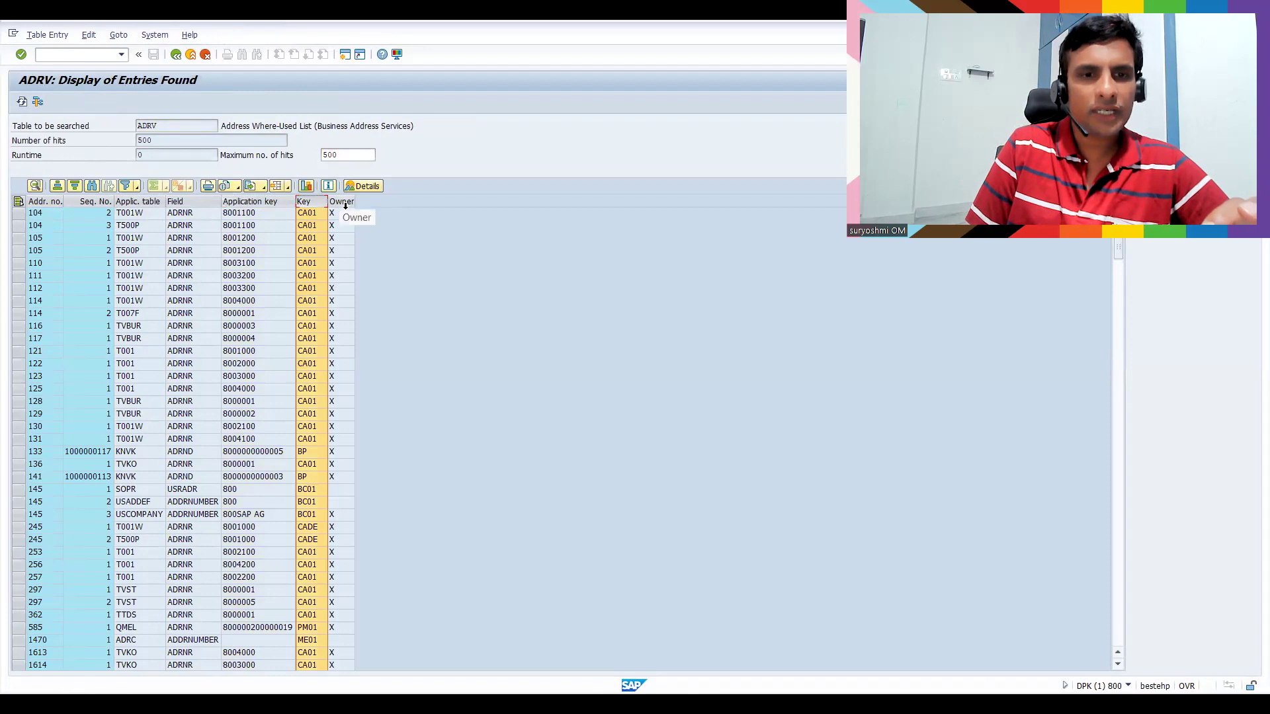
pyautogui.click(345, 205)
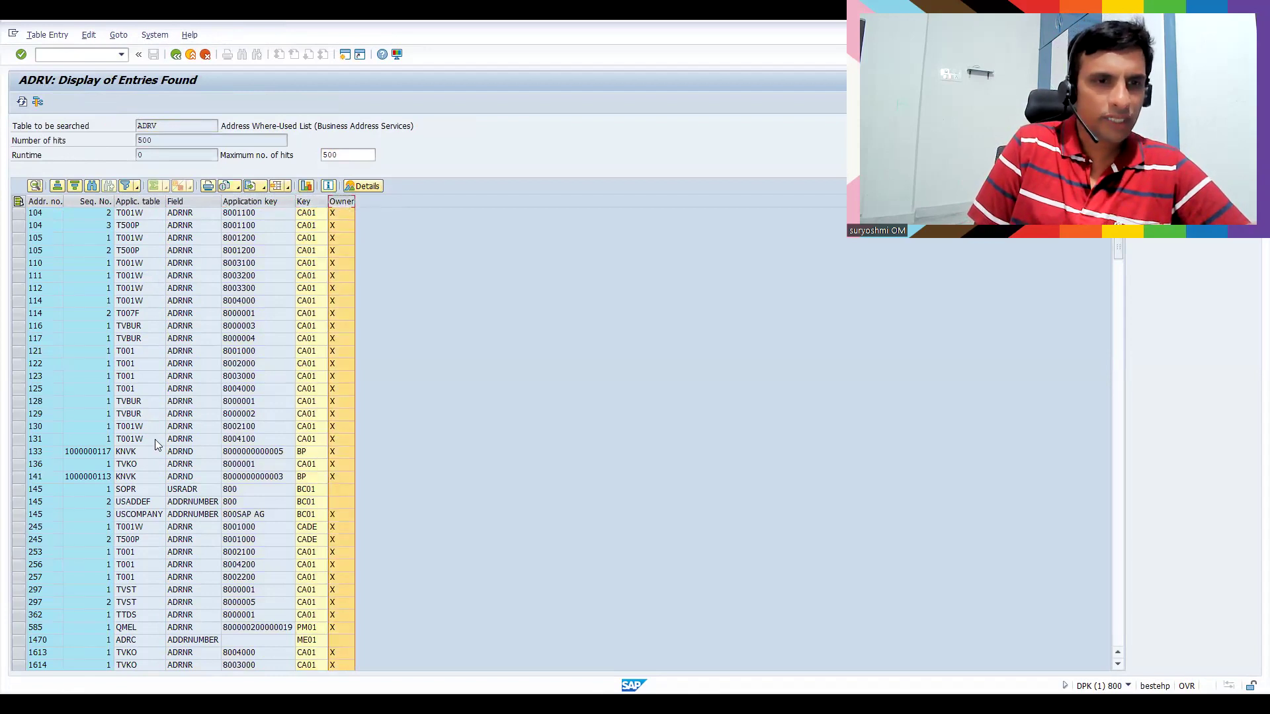
# Browse the ADRV entries to see which application tables, such as T001W, T001, TVKO and KNVK, use the addresses.
pyautogui.click(135, 240)
pyautogui.click(130, 276)
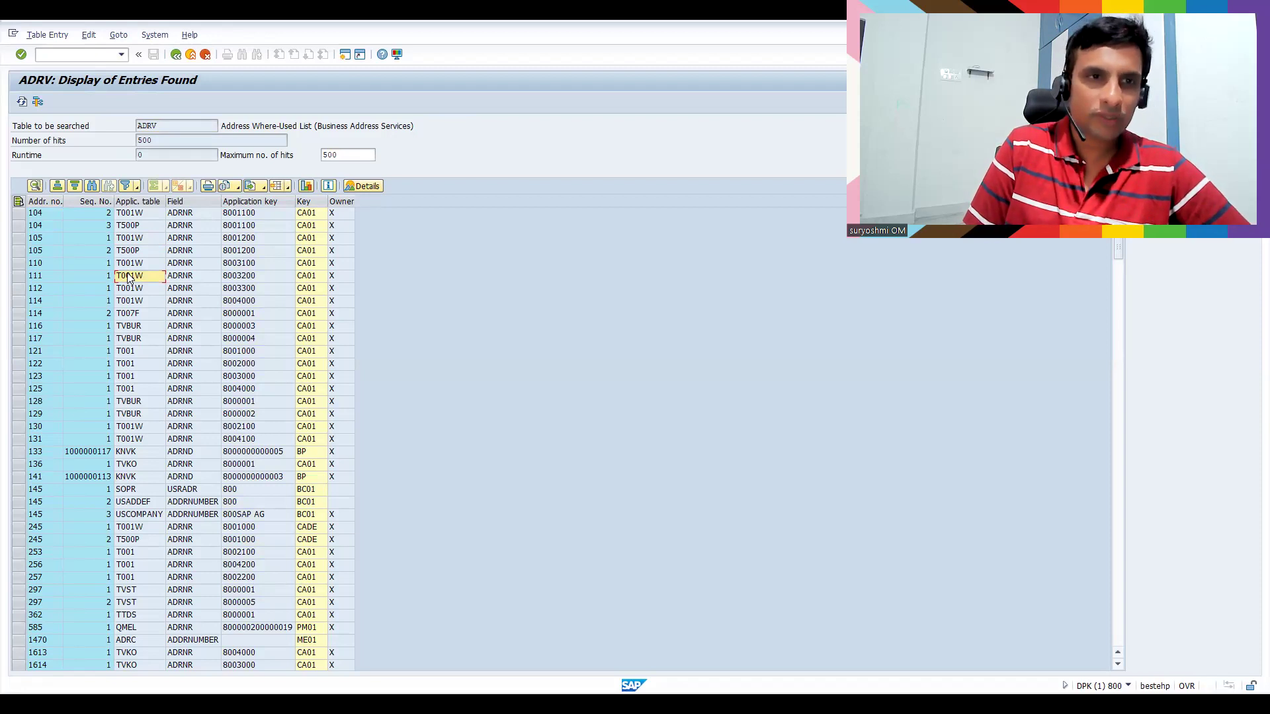
pyautogui.click(126, 352)
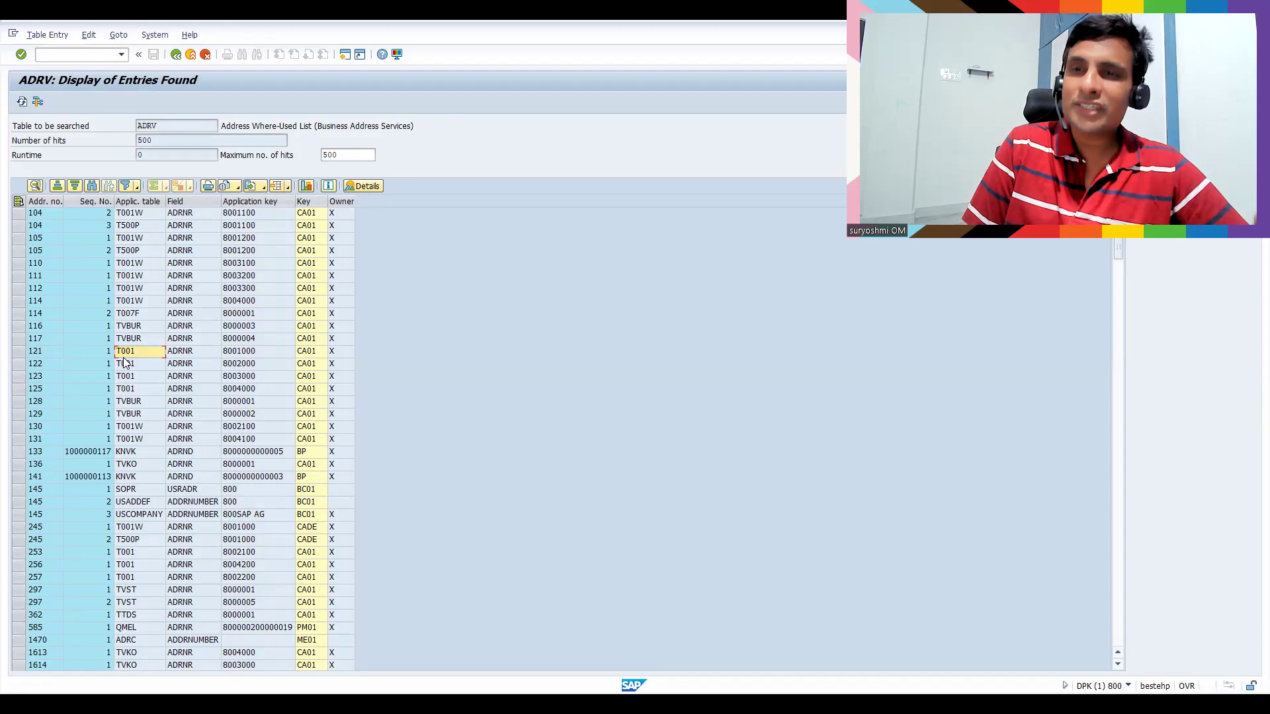
pyautogui.click(133, 290)
pyautogui.click(134, 302)
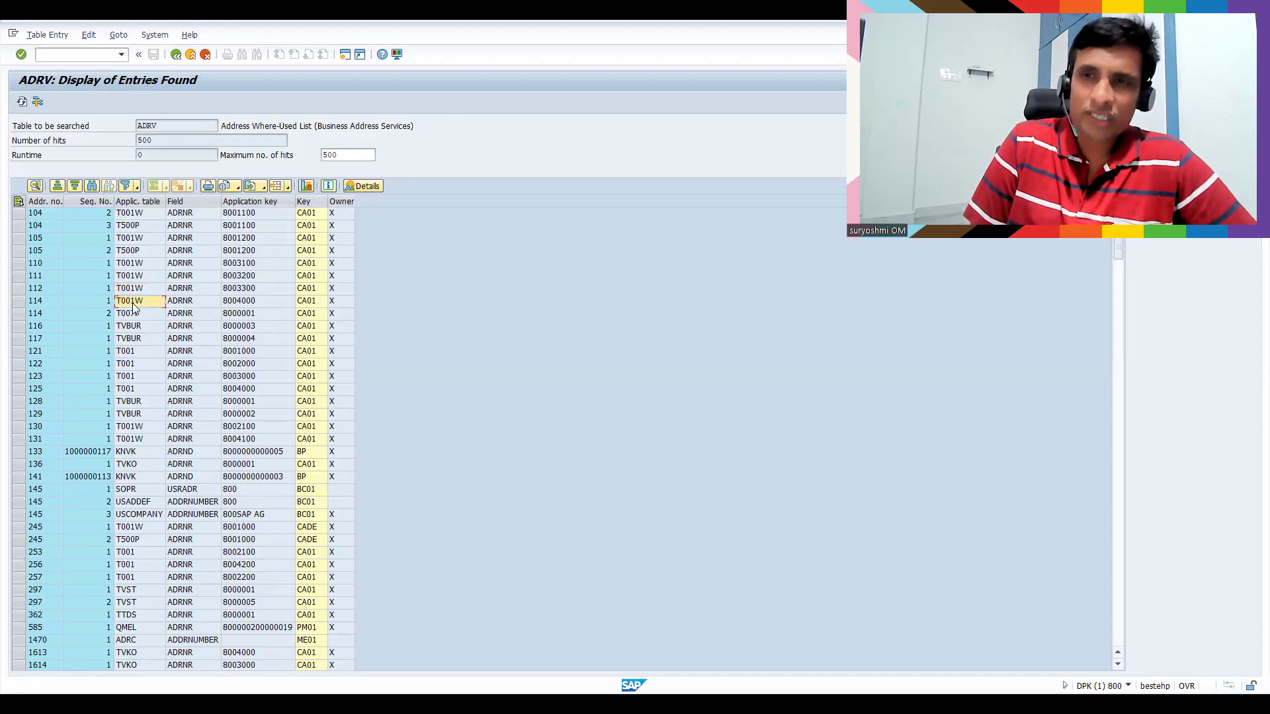
pyautogui.click(127, 653)
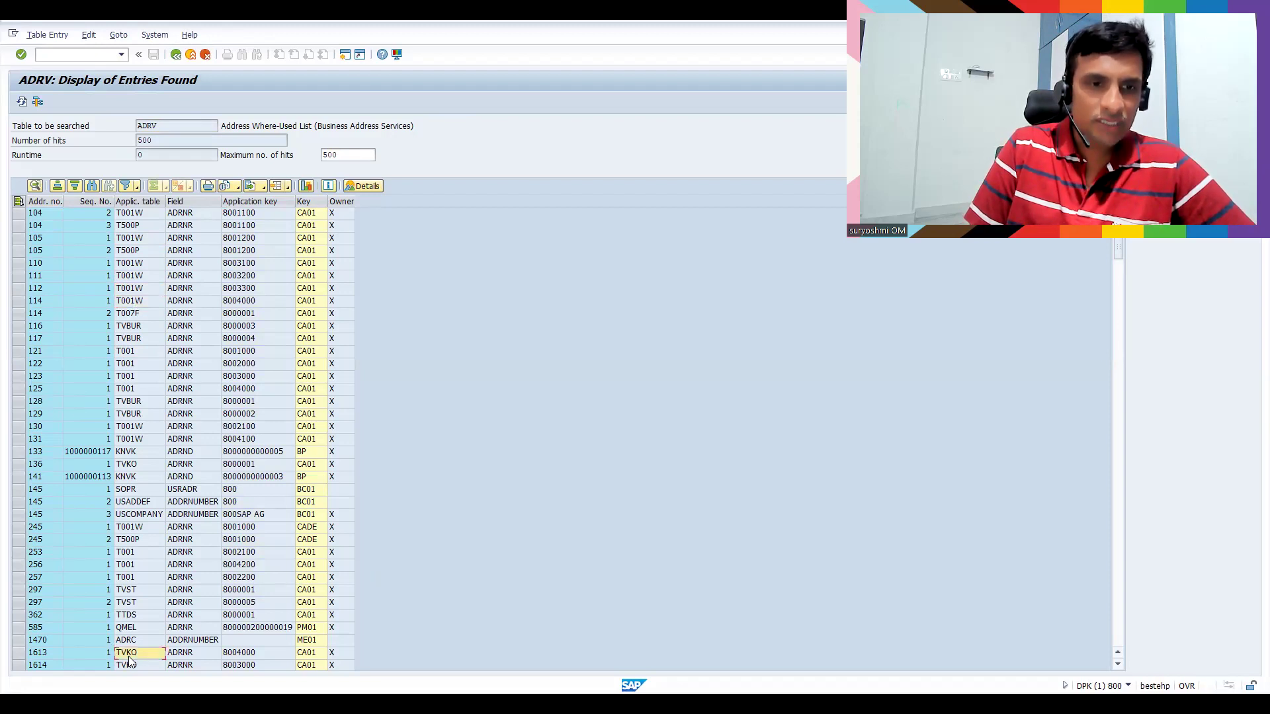
pyautogui.click(1121, 625)
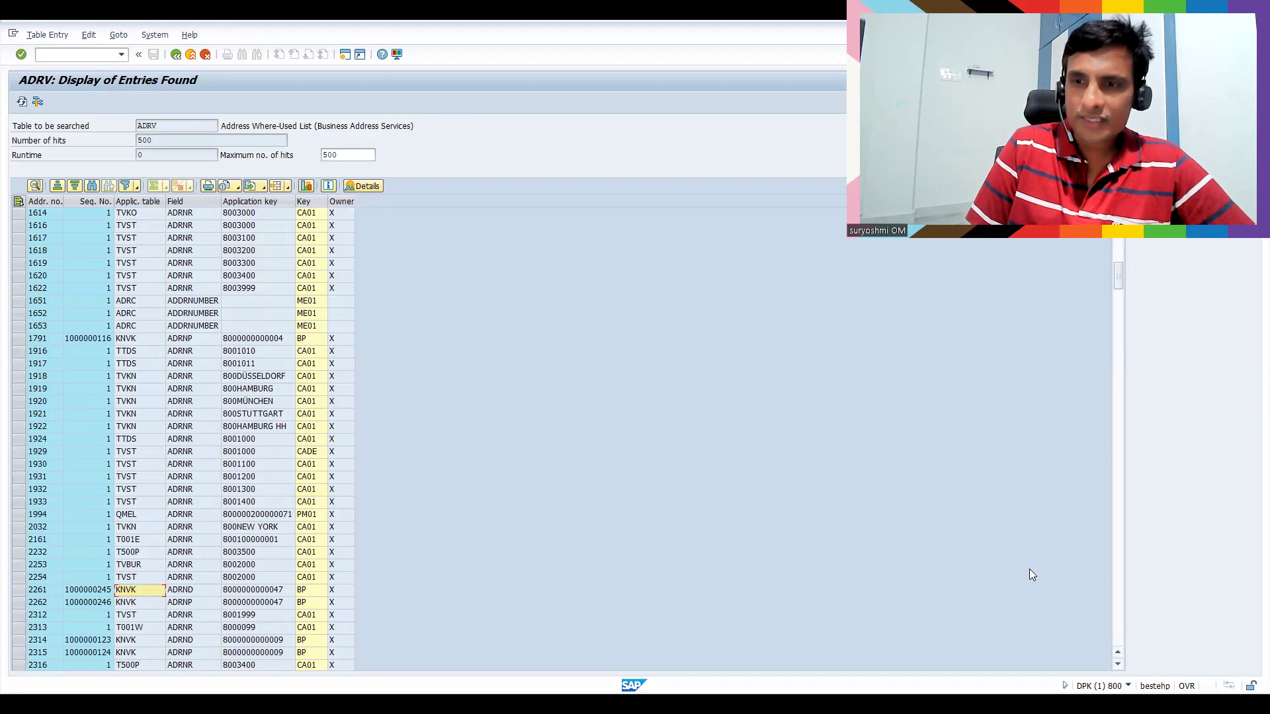
pyautogui.click(1118, 638)
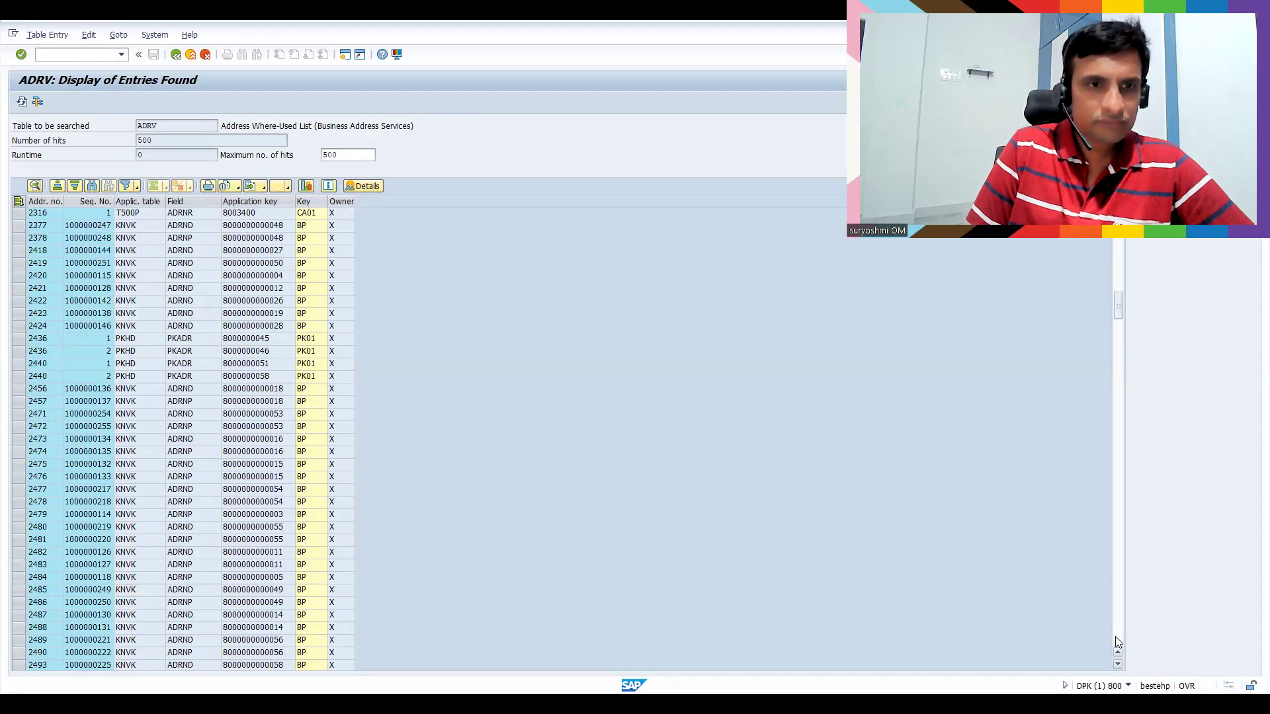
pyautogui.click(1116, 639)
pyautogui.click(1117, 640)
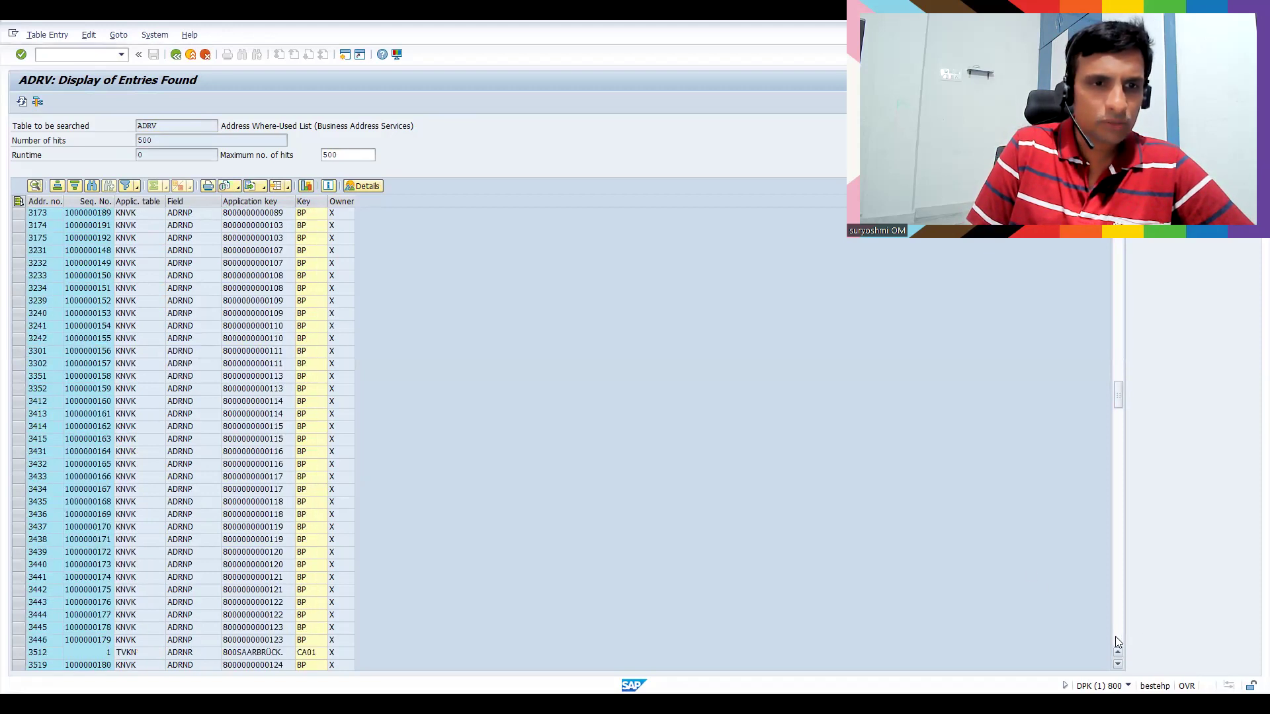
pyautogui.click(1117, 640)
pyautogui.click(1116, 640)
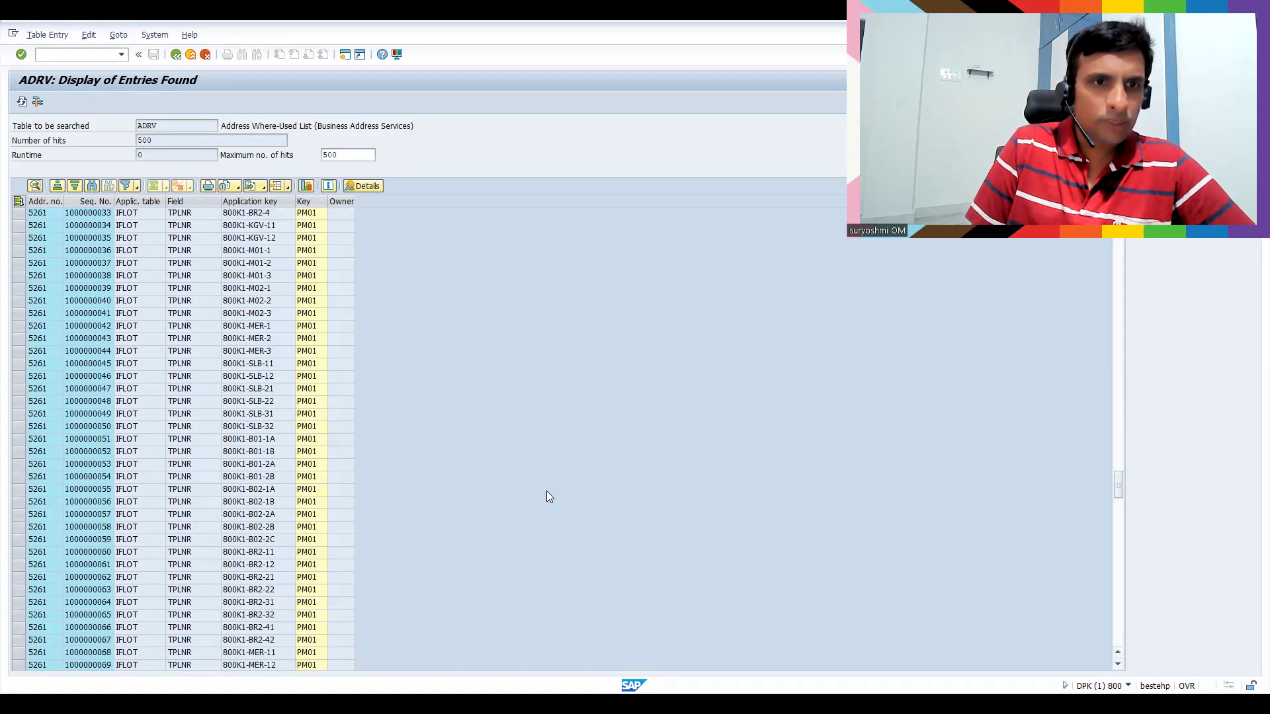
# Filter the ADRV entries by application table KNA1.
pyautogui.click(132, 201)
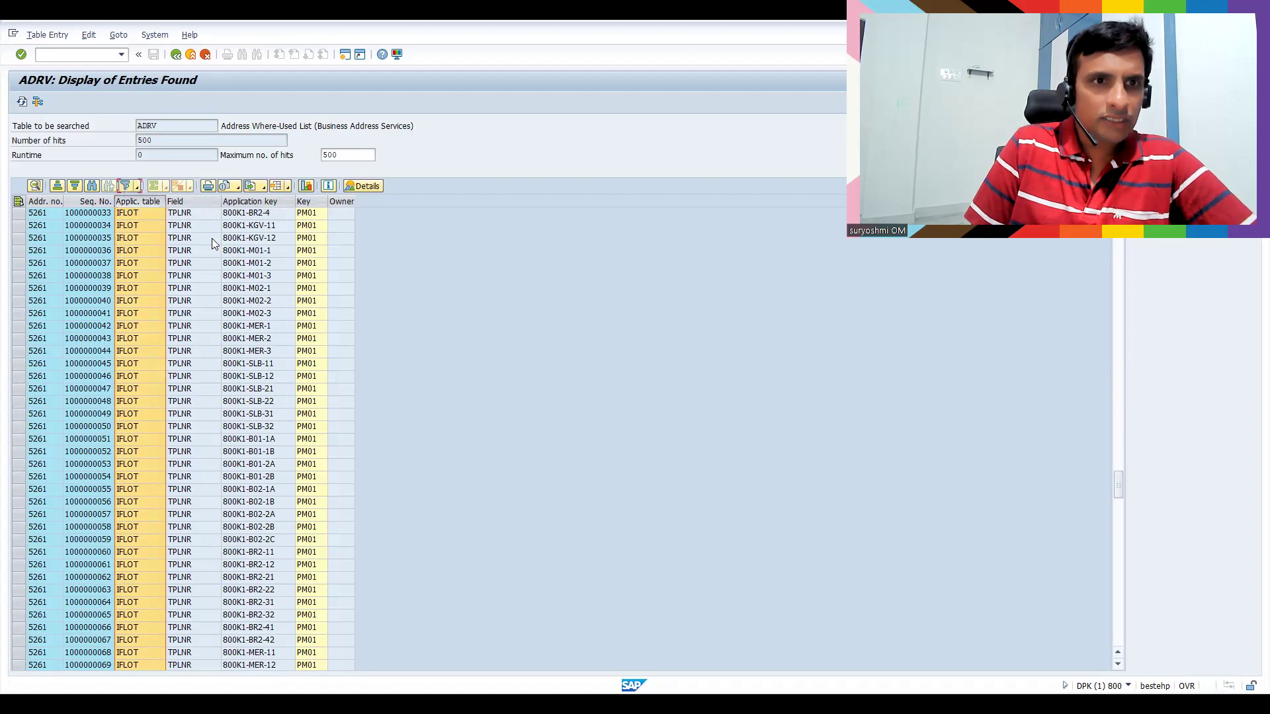
pyautogui.click(125, 186)
pyautogui.write('kna1')
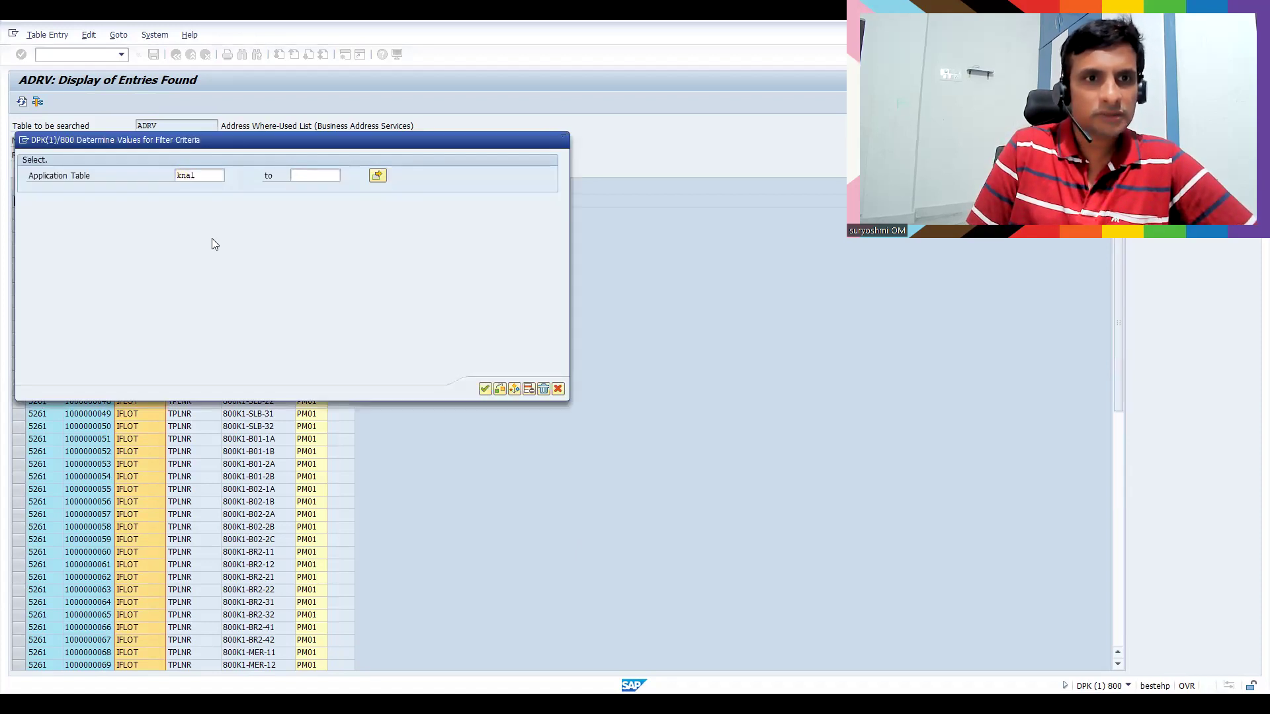
pyautogui.press('Return')
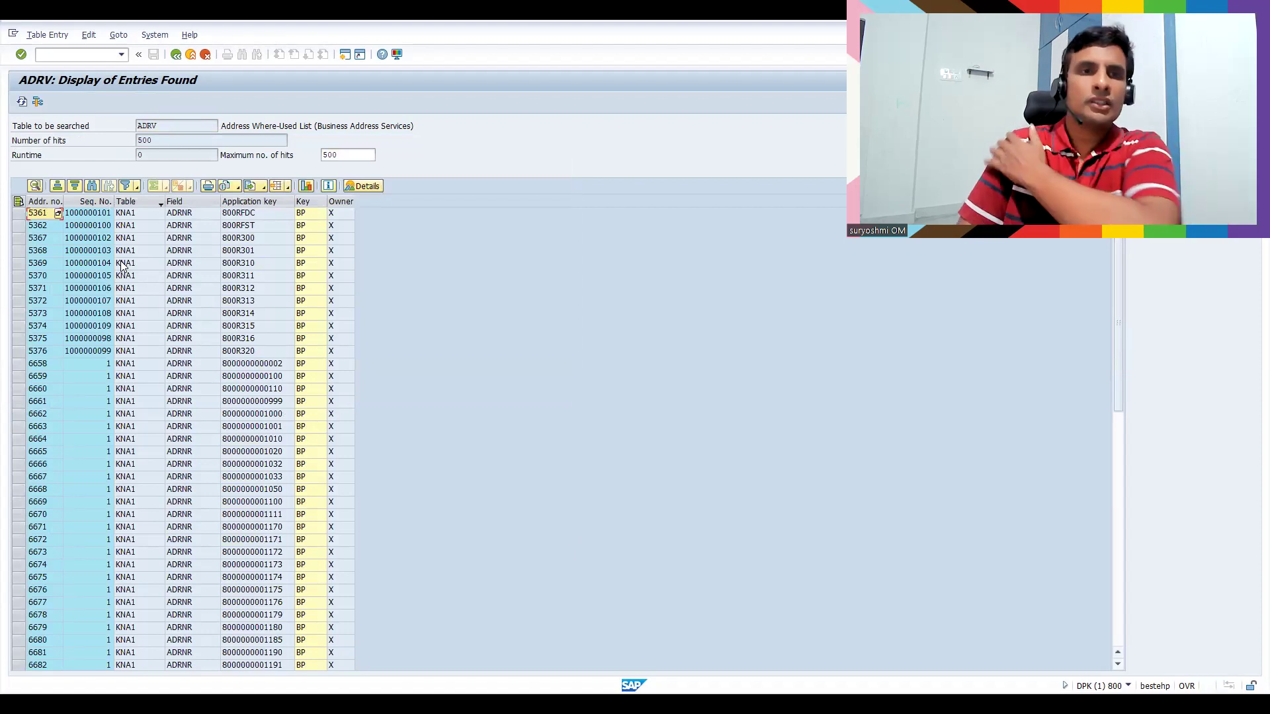
# Review the field, table and address number columns of the KNA1 entries and mark address number 6658.
pyautogui.click(176, 201)
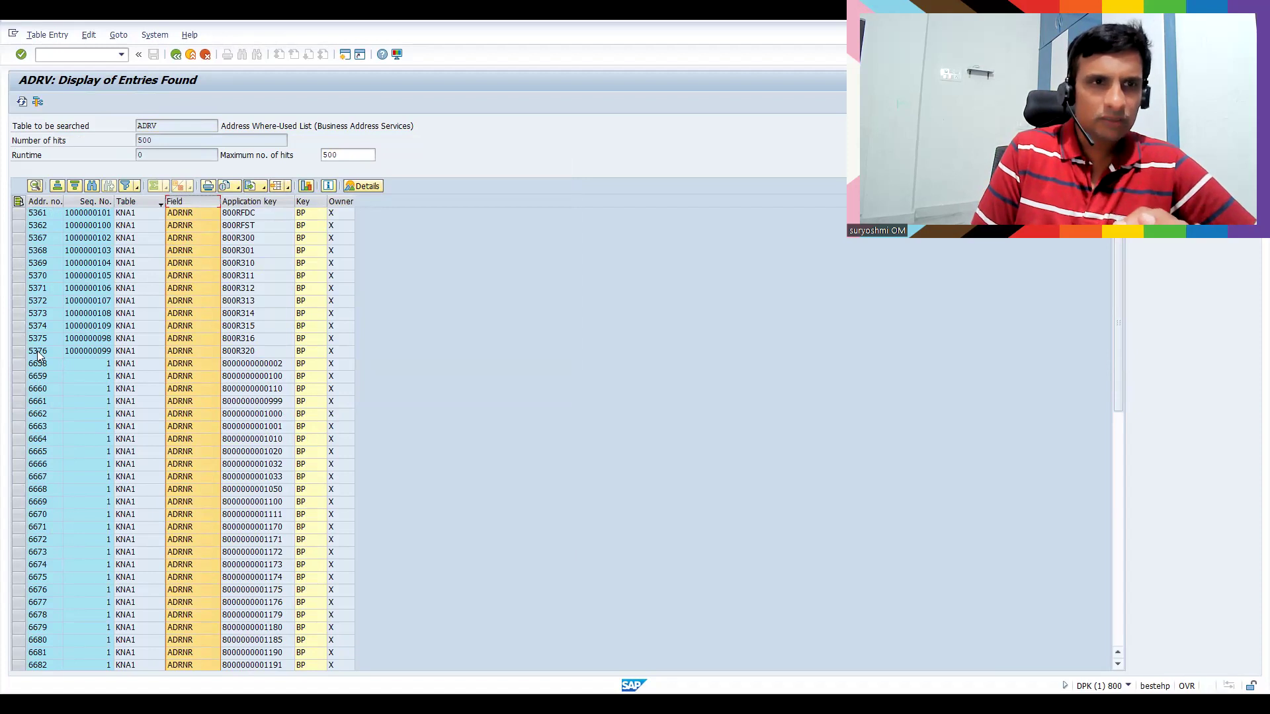
pyautogui.click(43, 202)
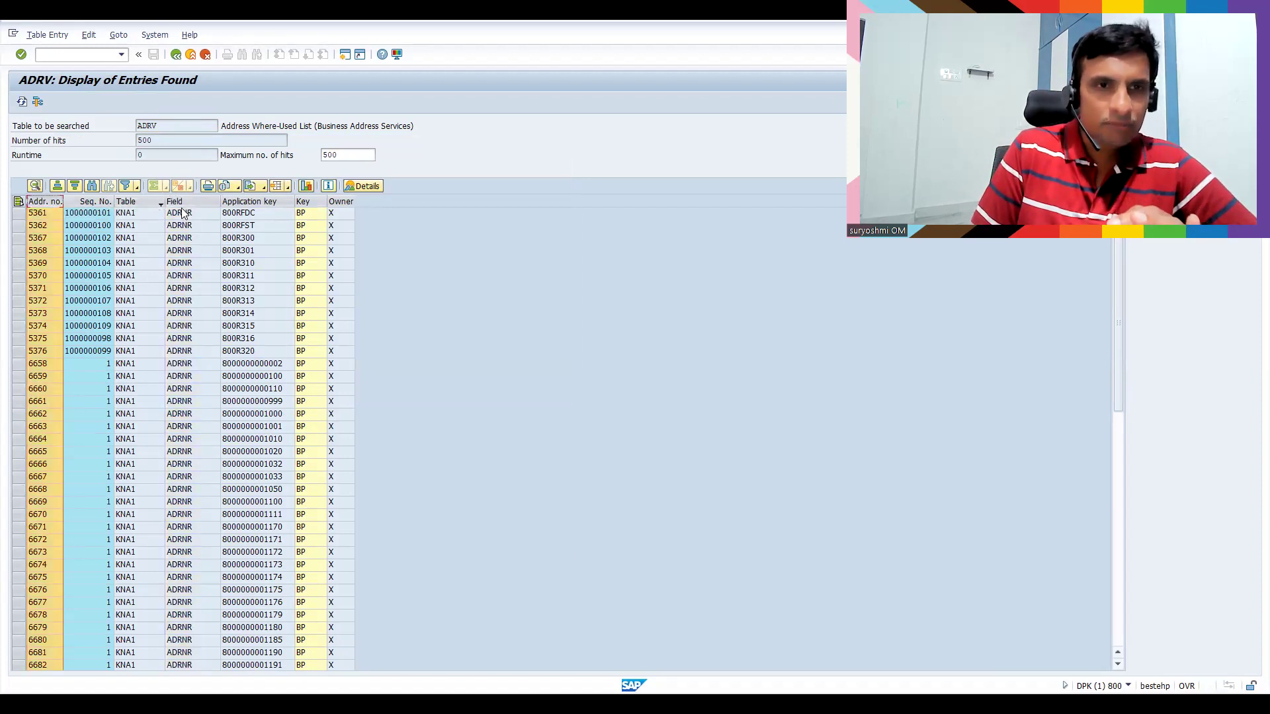
pyautogui.click(194, 202)
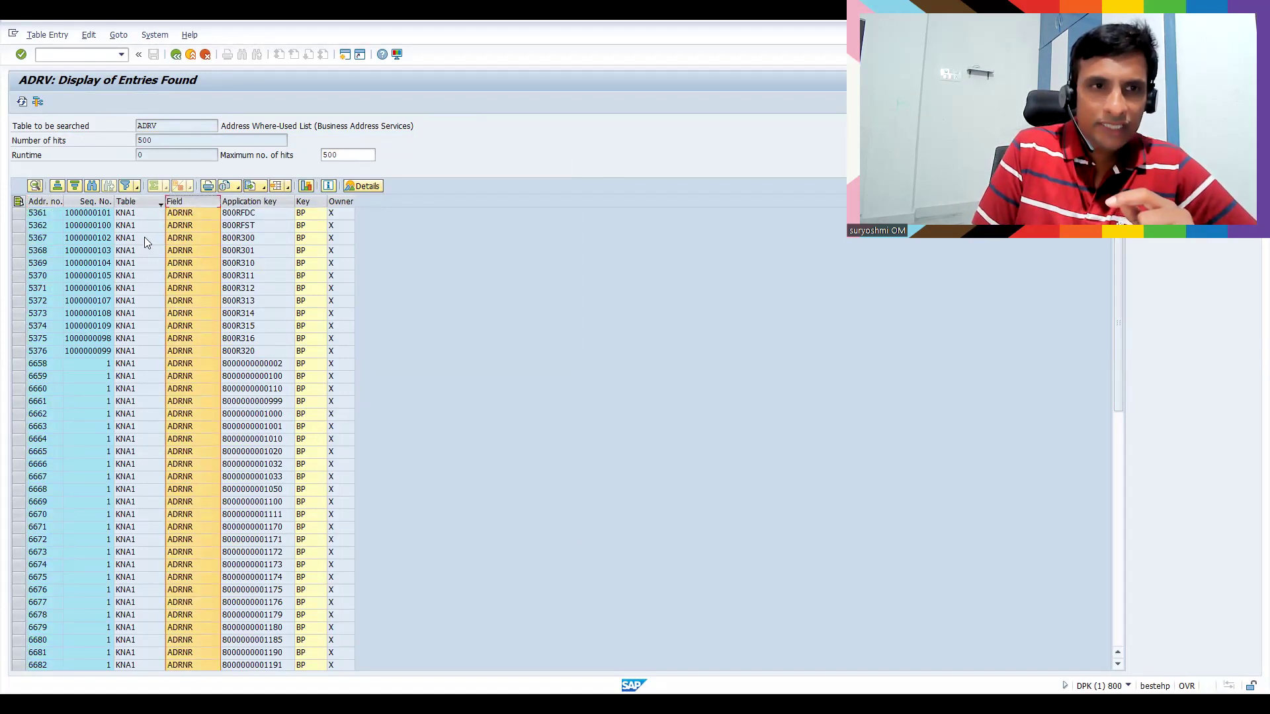
pyautogui.click(129, 201)
pyautogui.click(45, 201)
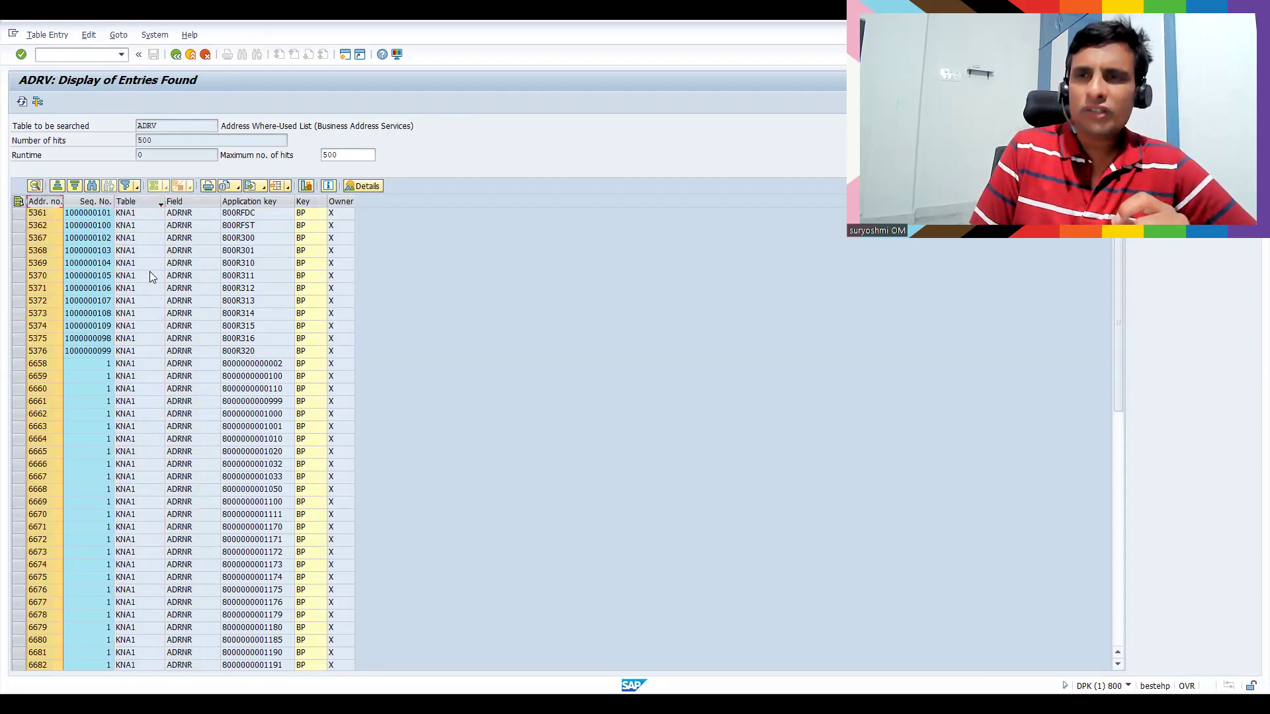
pyautogui.click(42, 365)
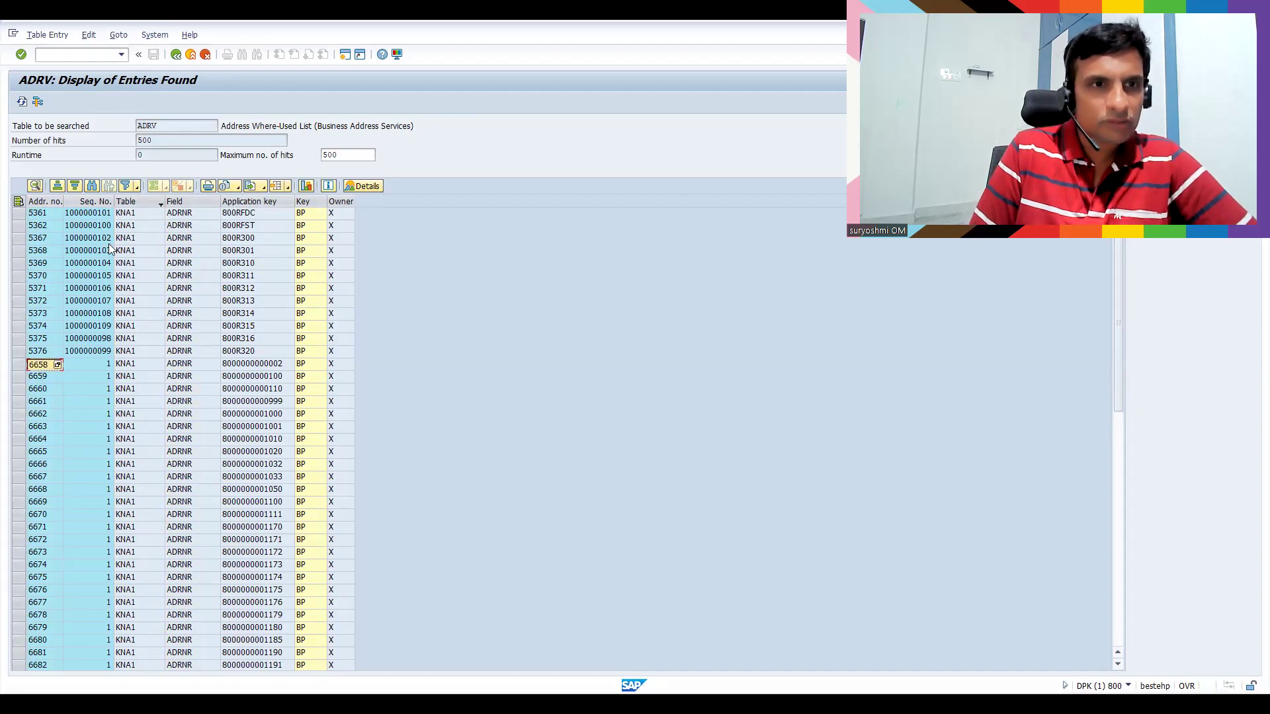
# Open SE16N in a new session and load the selection fields of table KNA1.
pyautogui.hotkey('ctrl', '/')
pyautogui.write('/ose16n')
pyautogui.press('Return')
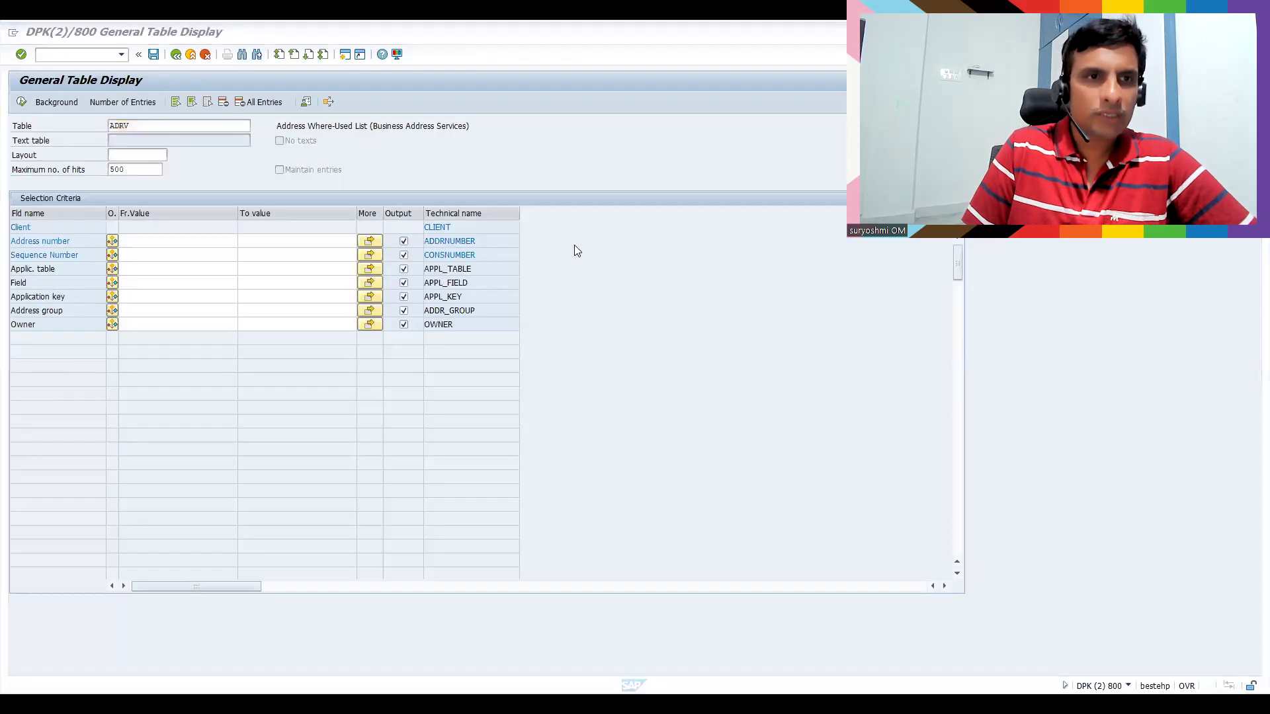
pyautogui.doubleClick(134, 127)
pyautogui.write('kna1')
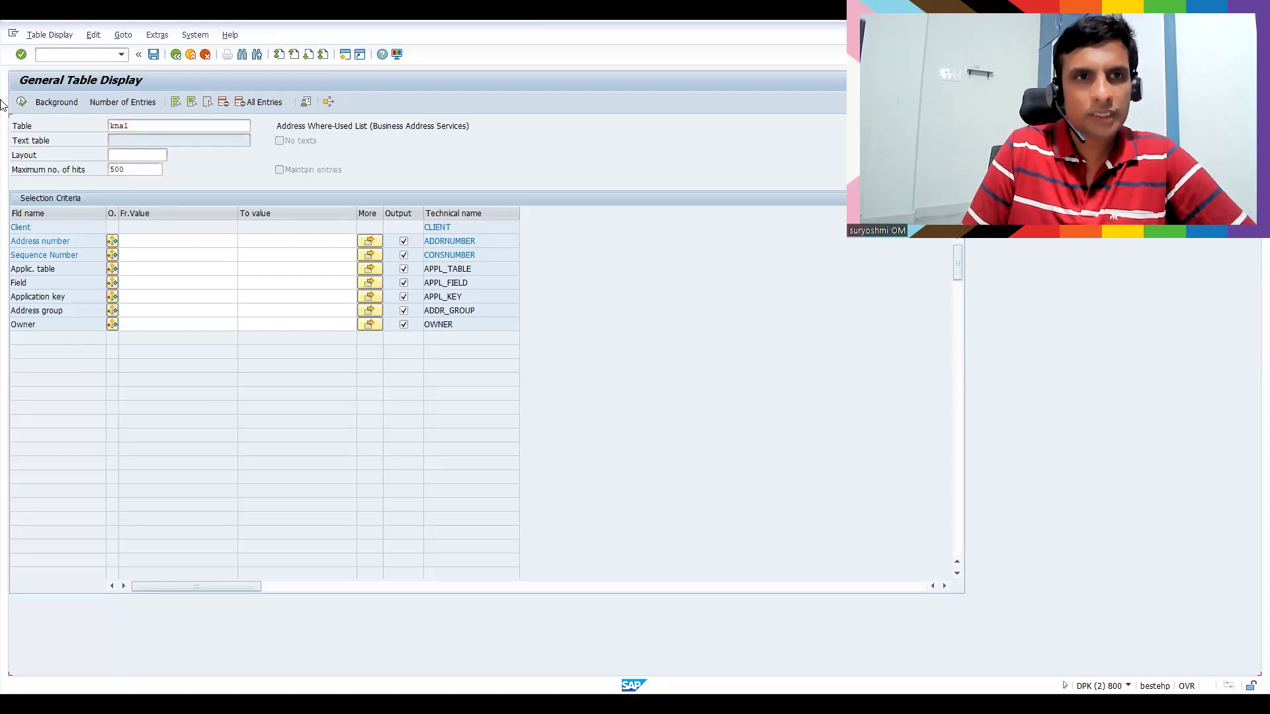
pyautogui.press('Return')
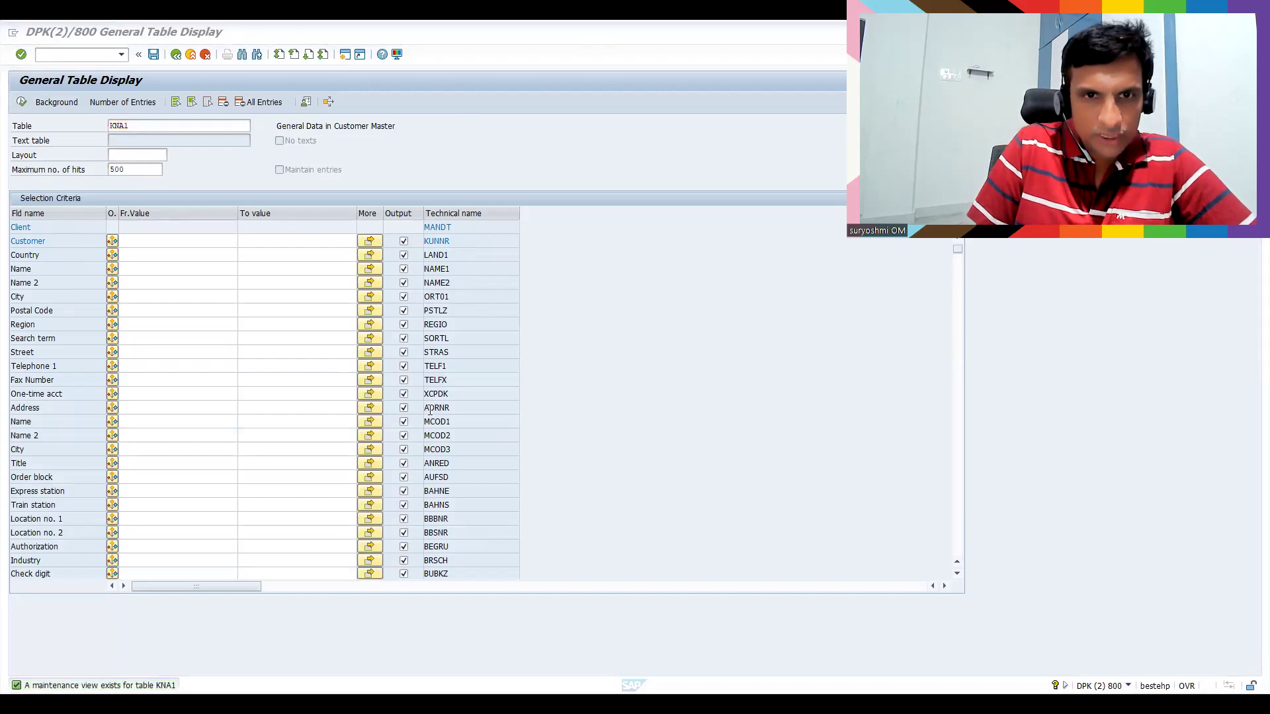
# Display the KNA1 entries whose Address field (ADRNR) is 6658.
pyautogui.click(206, 407)
pyautogui.write('6658')
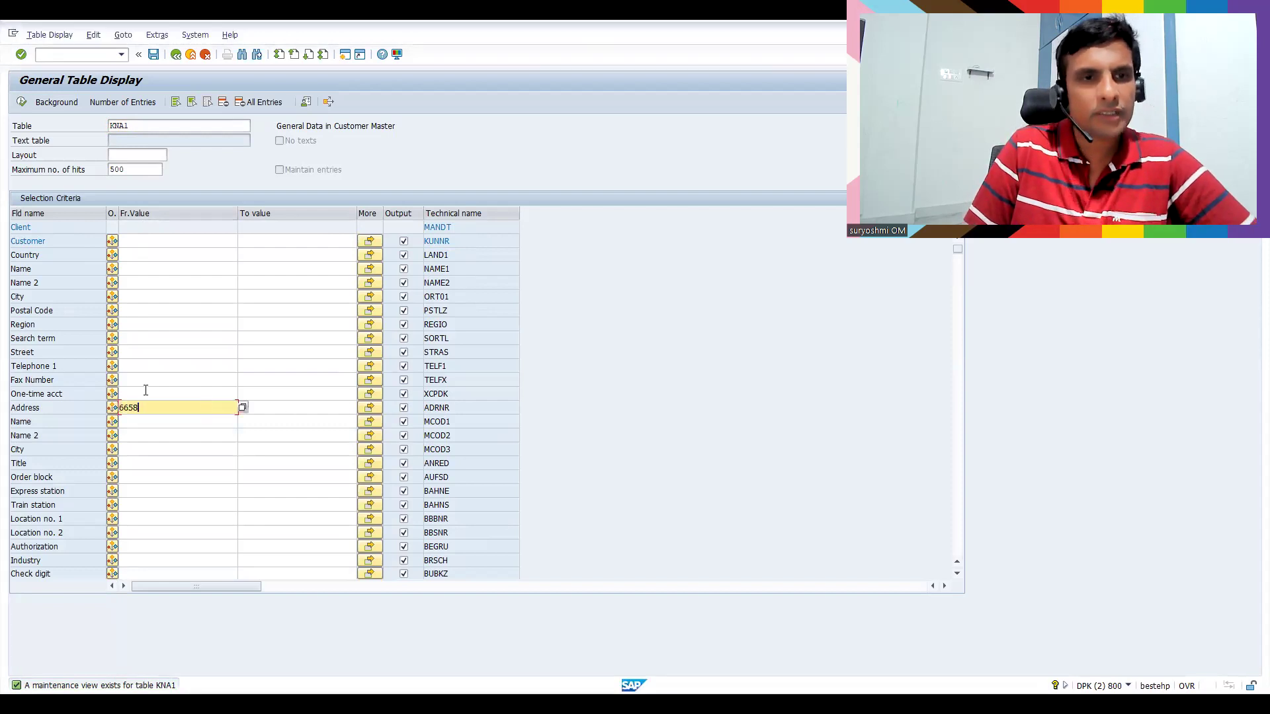
pyautogui.click(21, 102)
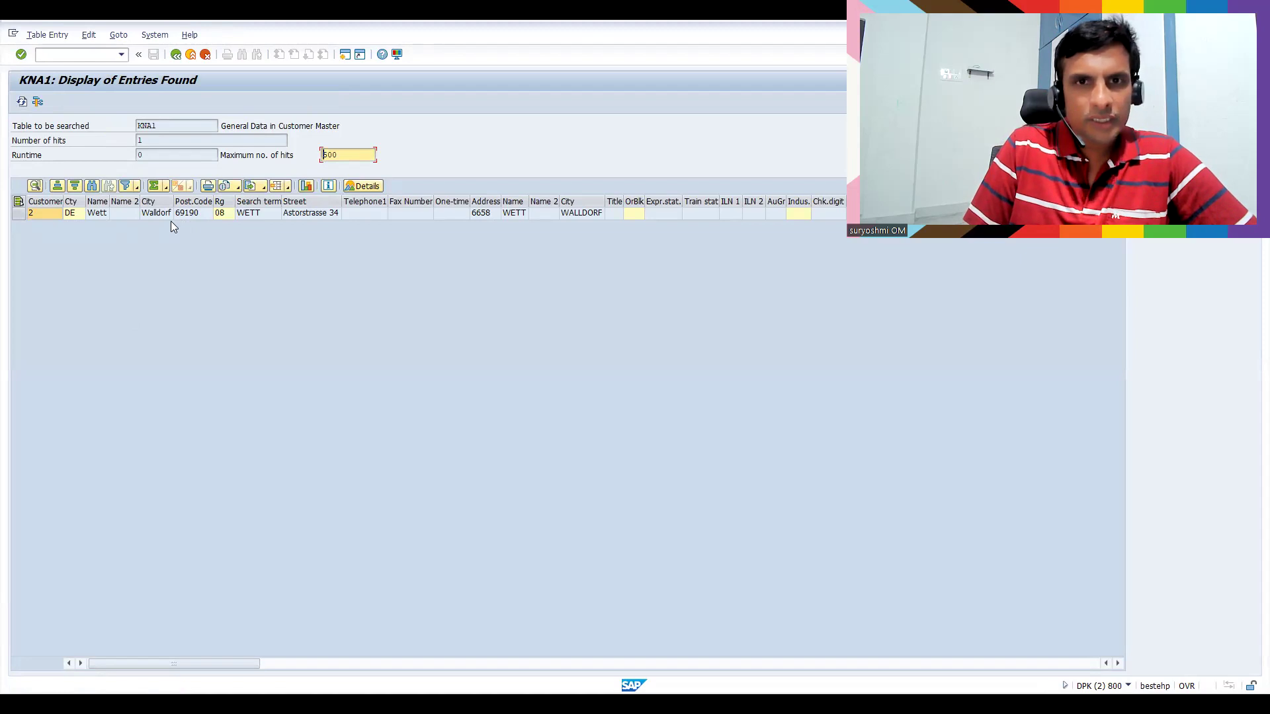
# Check the address, region and customer columns of the KNA1 record and return to the filtered ADRV list.
pyautogui.click(481, 213)
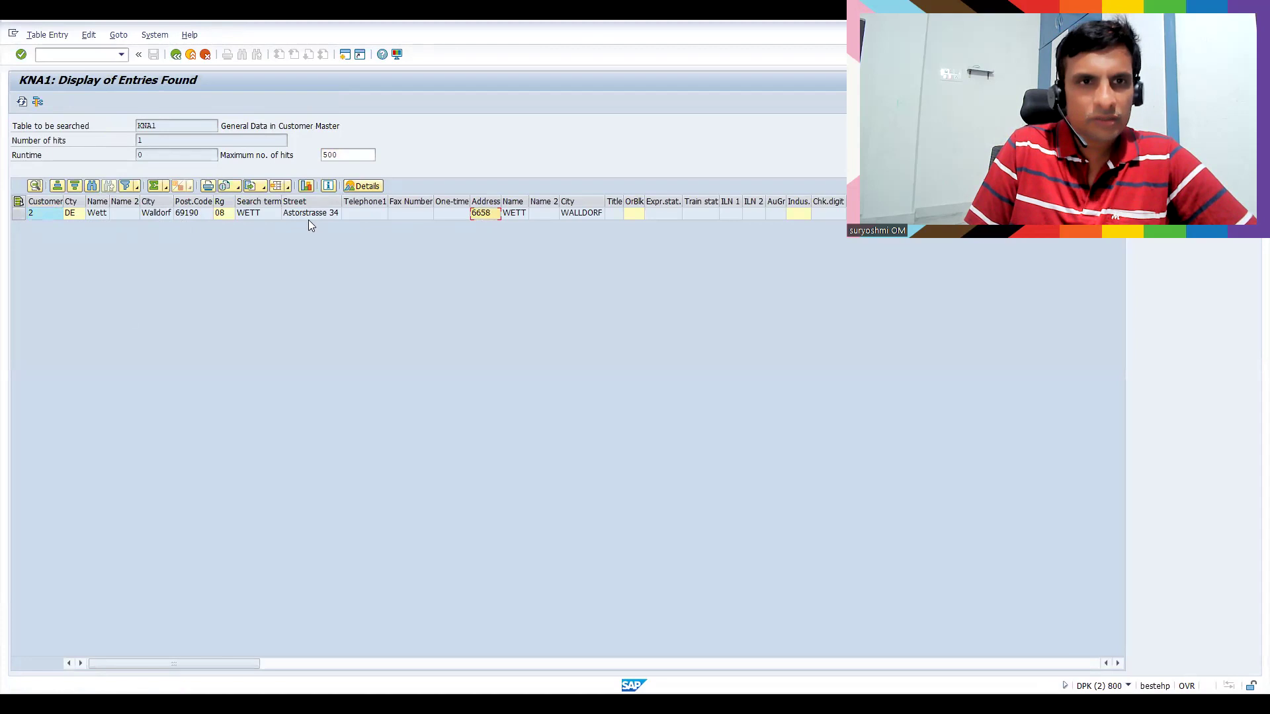
pyautogui.click(225, 213)
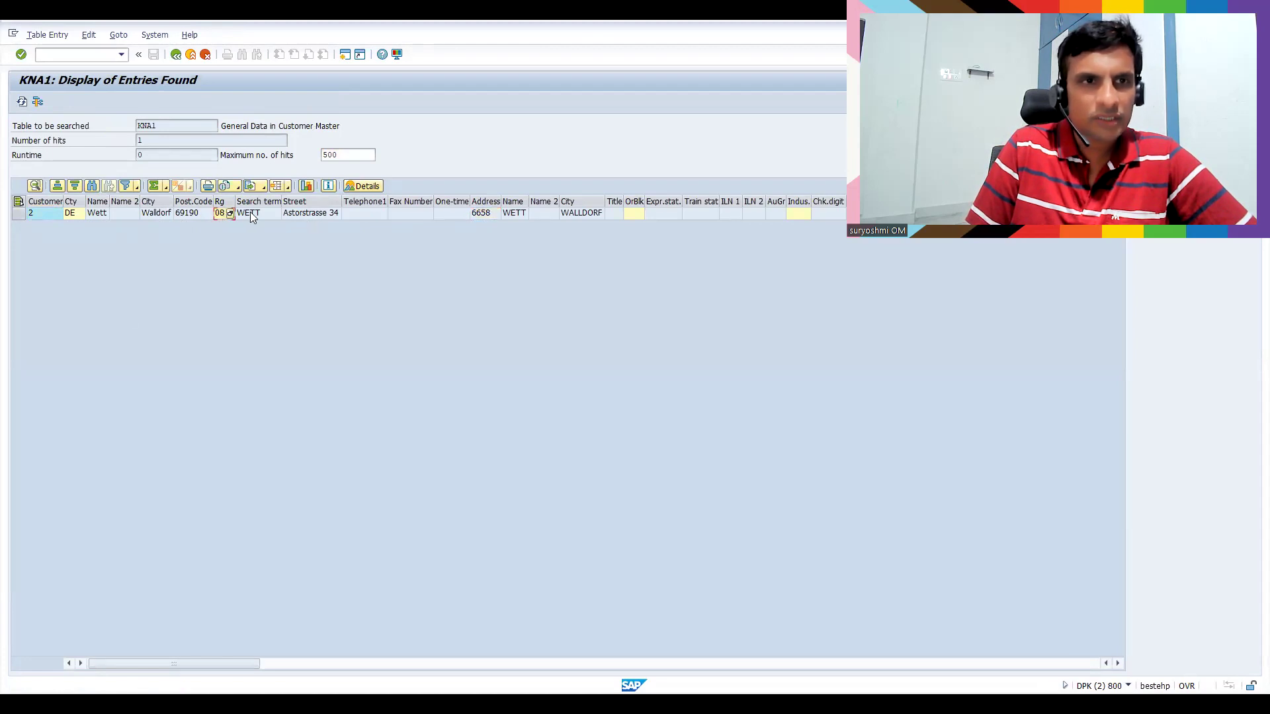
pyautogui.click(44, 204)
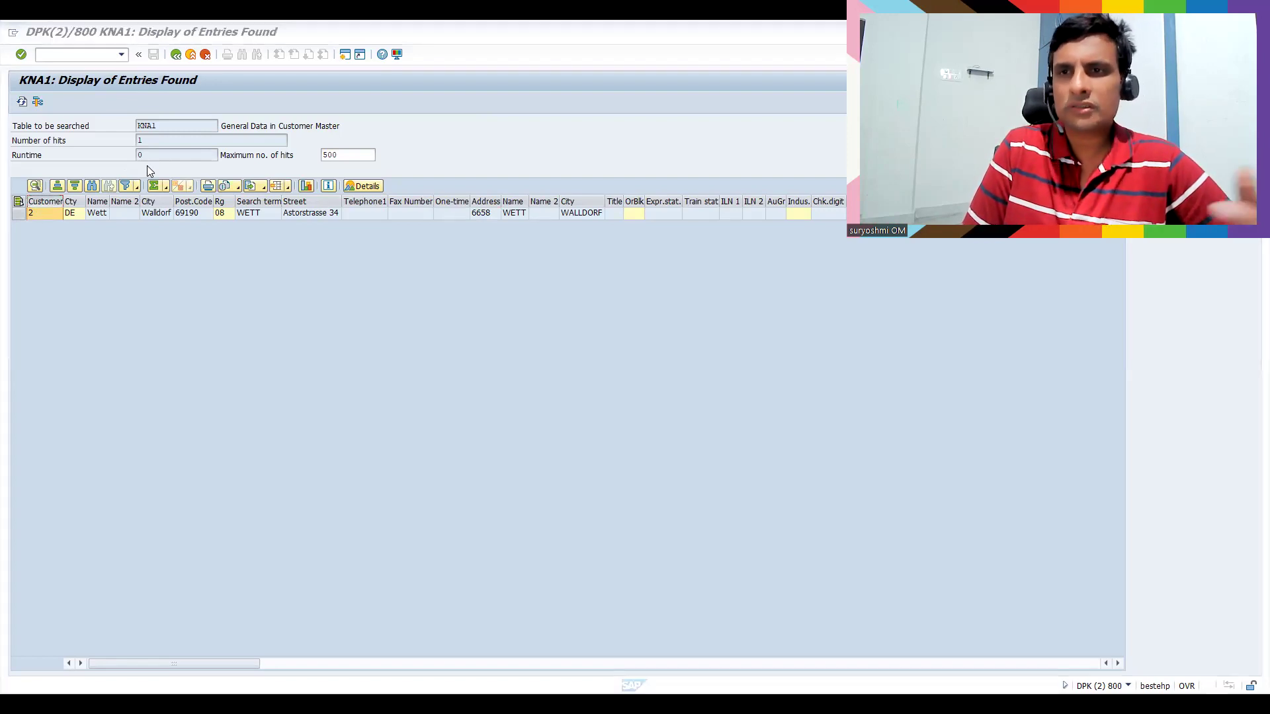
pyautogui.hotkey('alt', 'Tab')
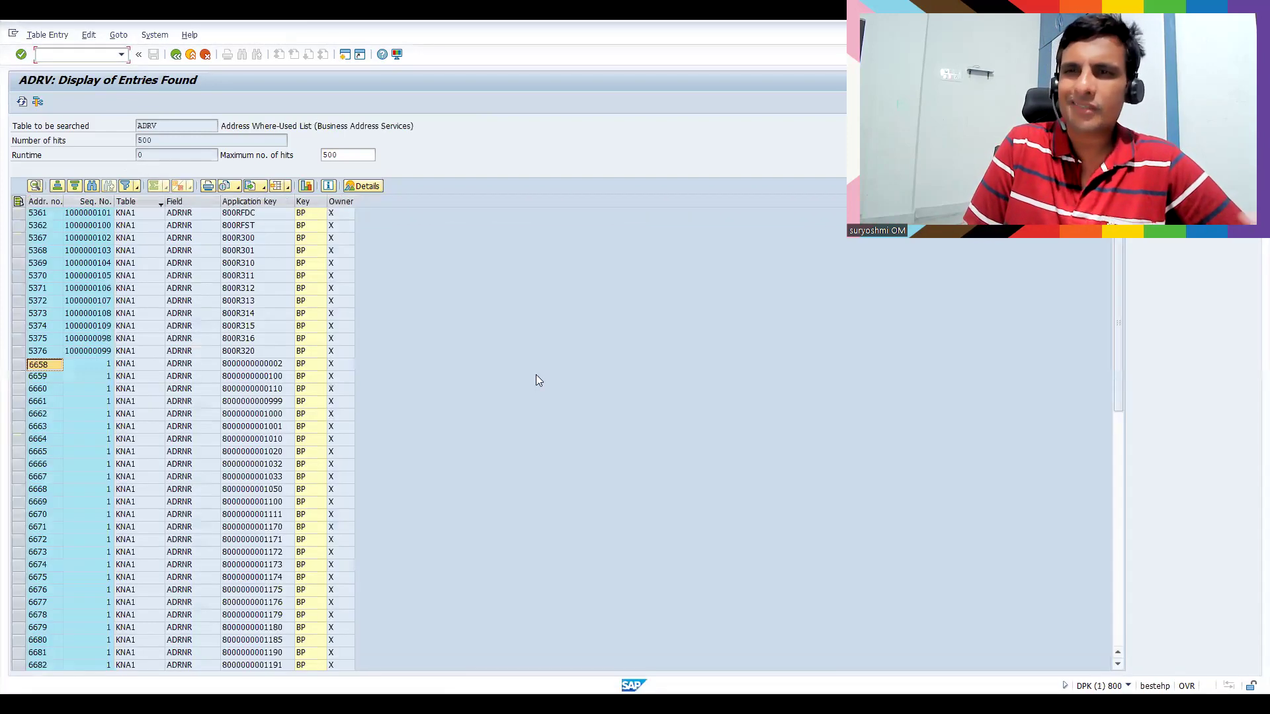